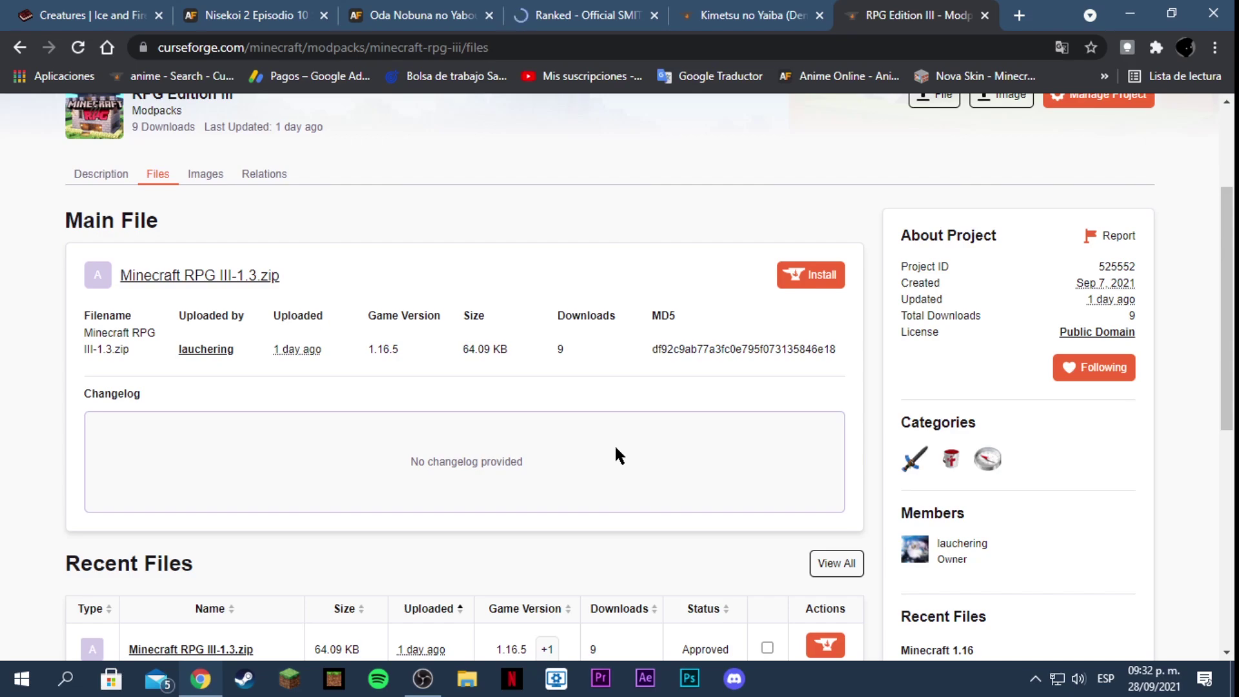
Start the installation of the Minecraft RPG III-1.3.zip modpack from its files page and dismiss the app download prompt.
left_click(811, 279)
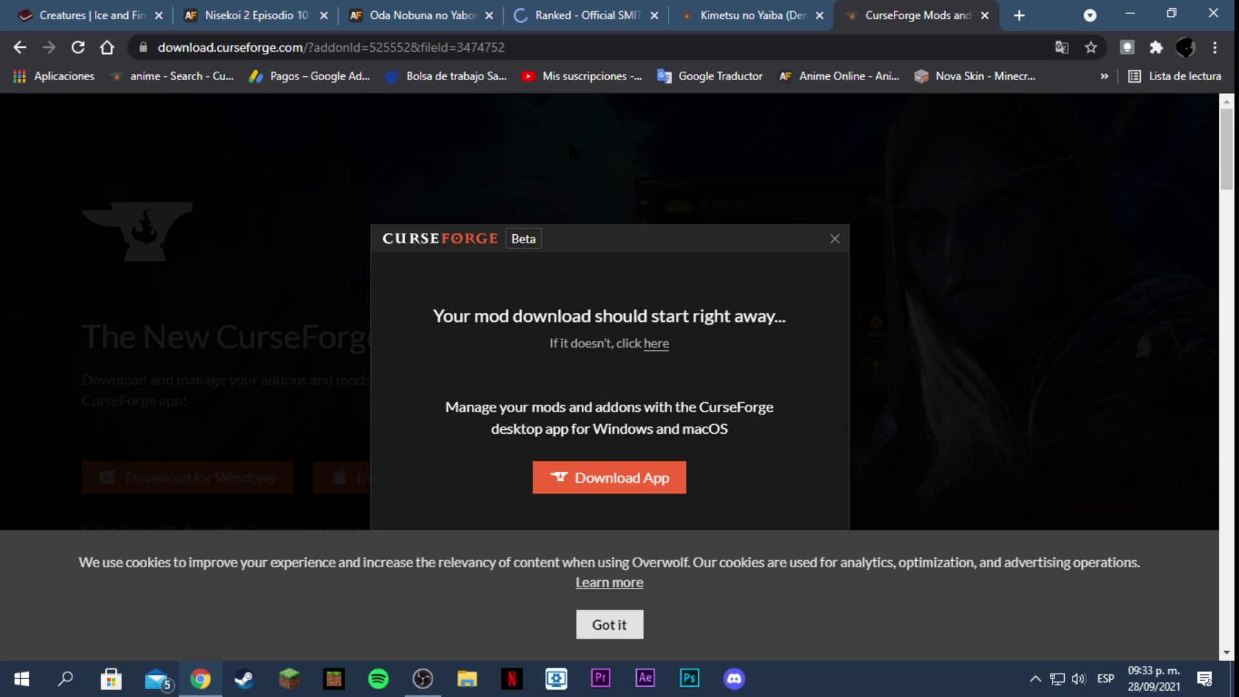
left_click(834, 238)
scroll(665, 342, "down", 1)
scroll(663, 333, "down", 2)
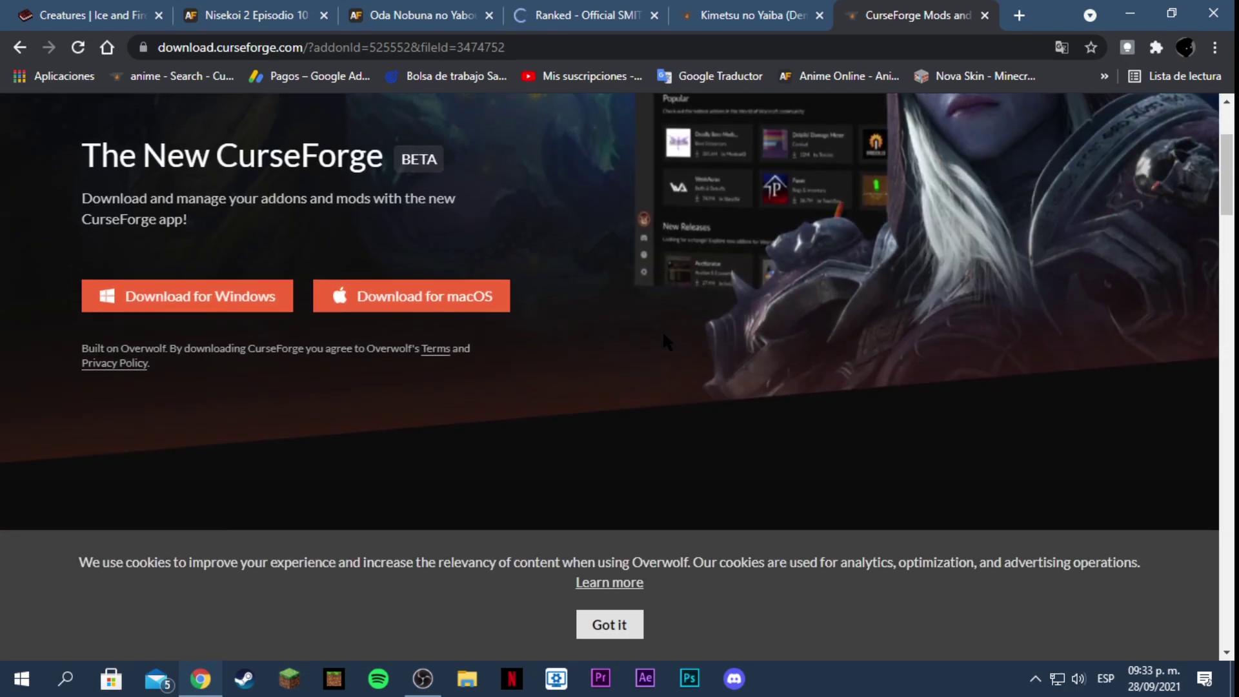
scroll(662, 330, "up", 1)
left_click_drag(401, 251, 470, 249)
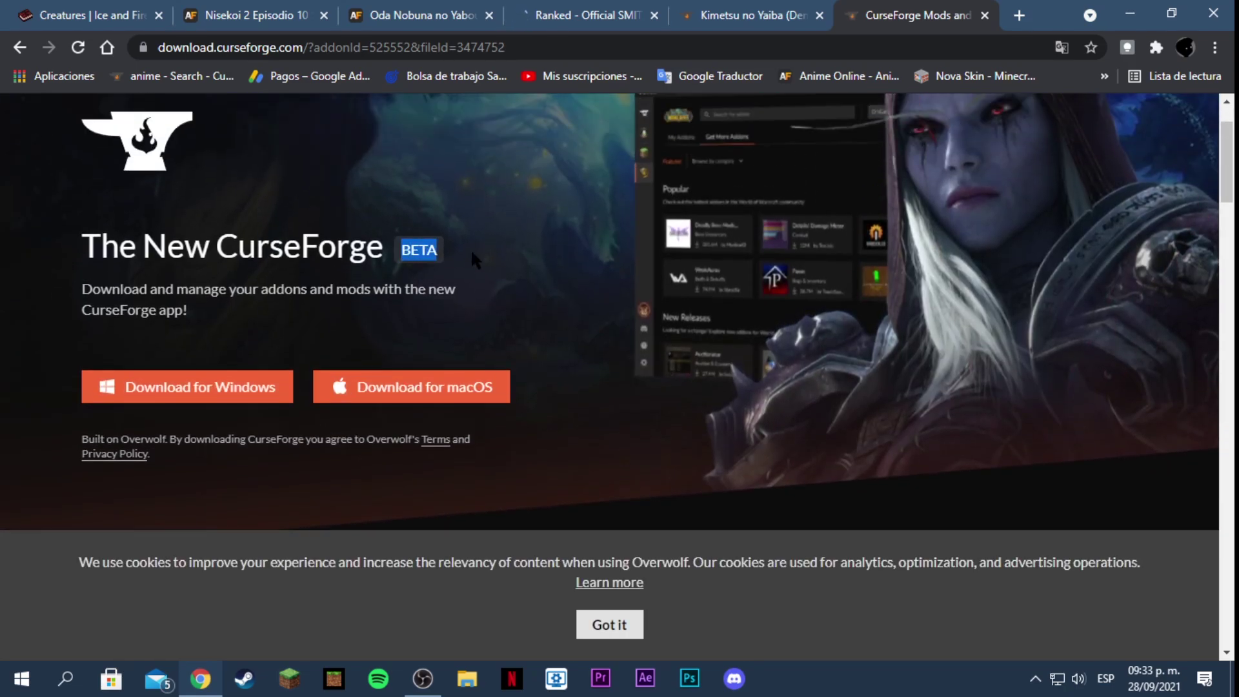
left_click(470, 249)
left_click_drag(220, 245, 416, 251)
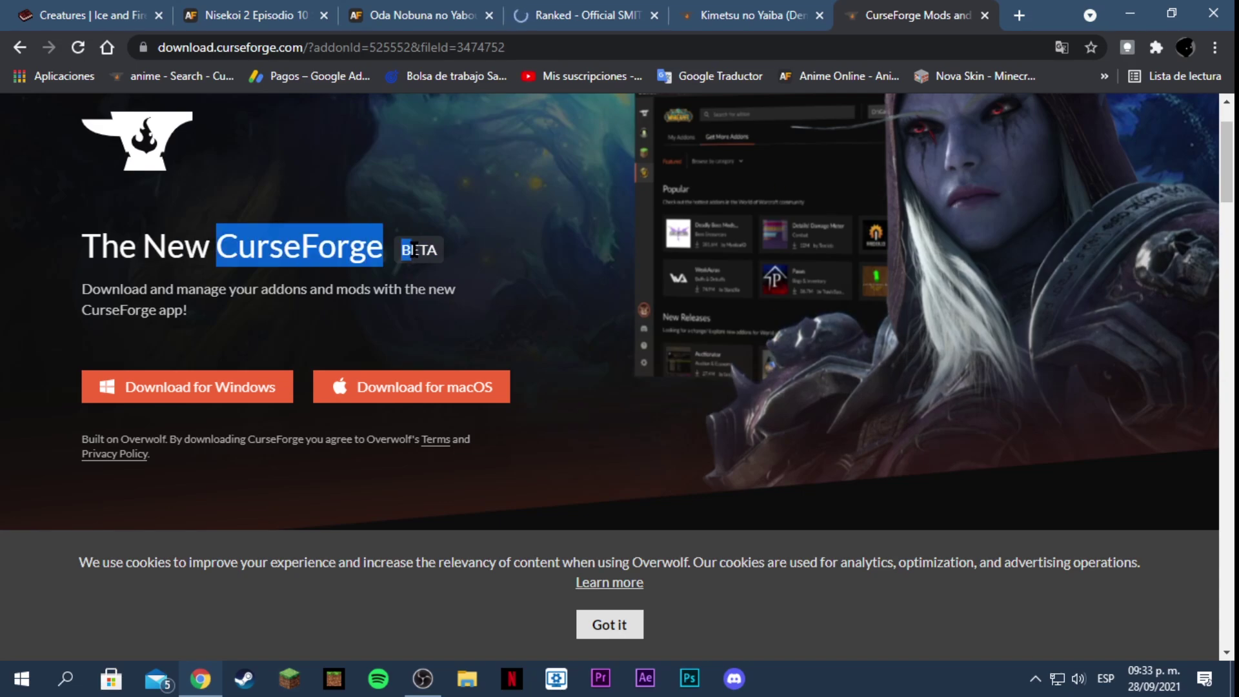
left_click(426, 244)
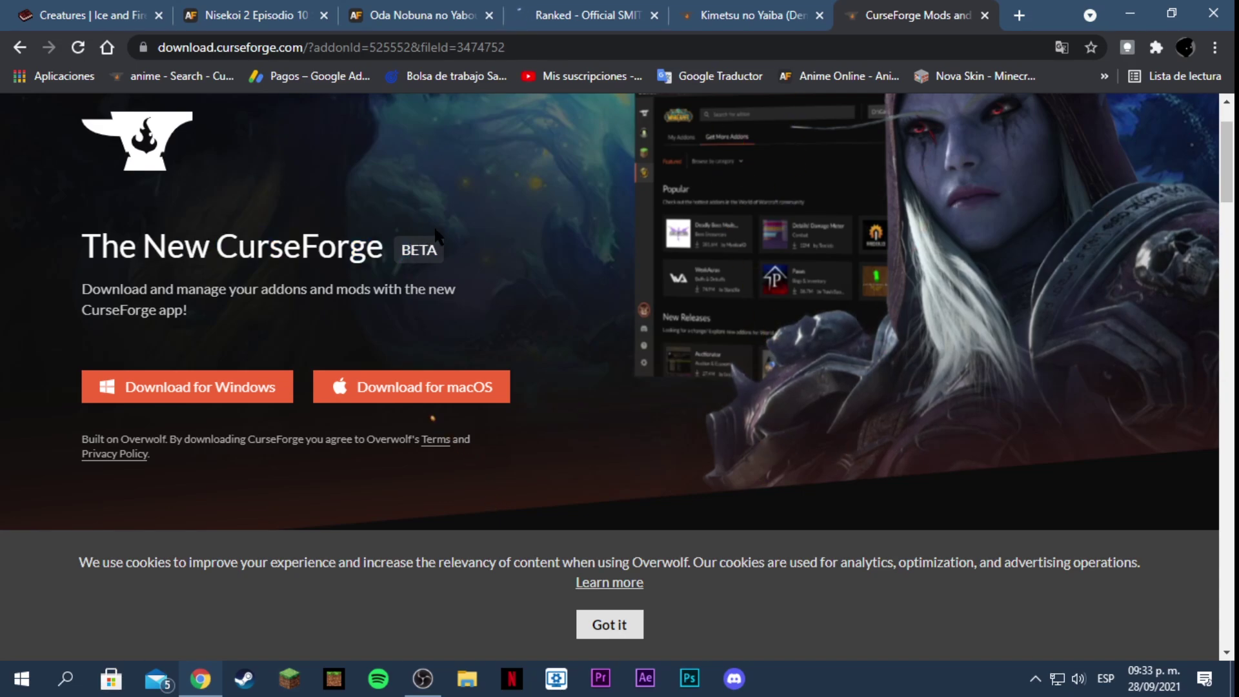
scroll(510, 257, "up", 1)
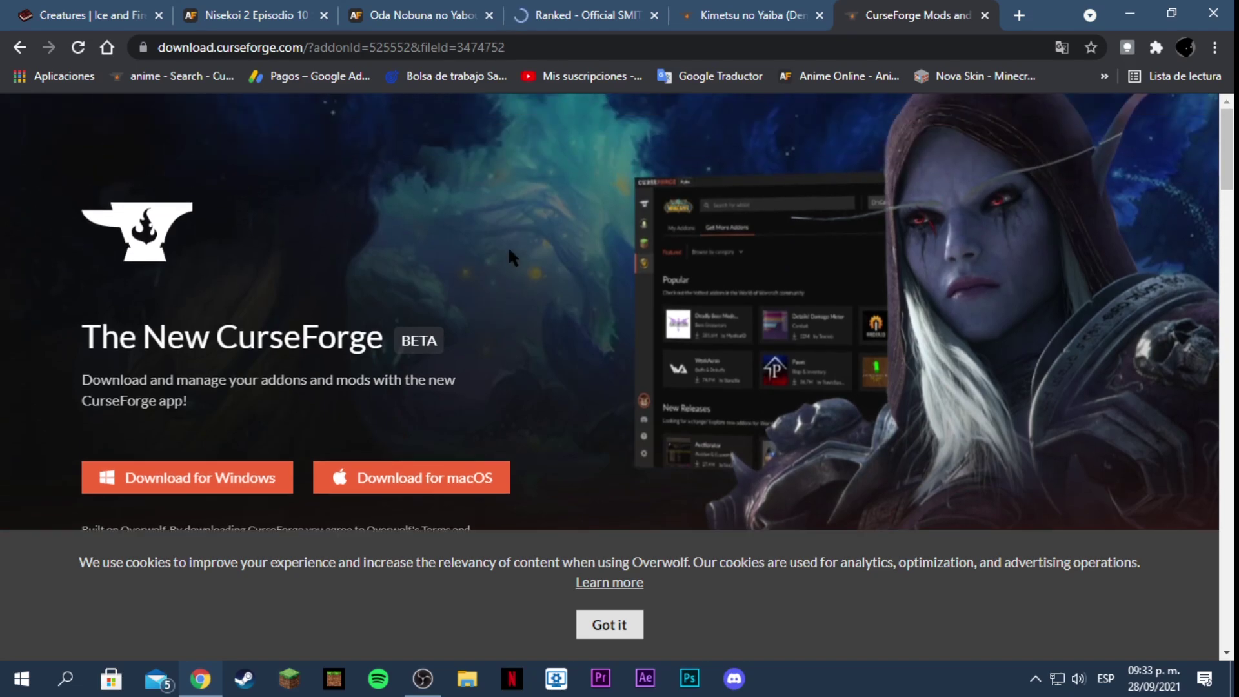
Download the CurseForge installer for Windows and run it from the downloads folder.
scroll(510, 257, "down", 2)
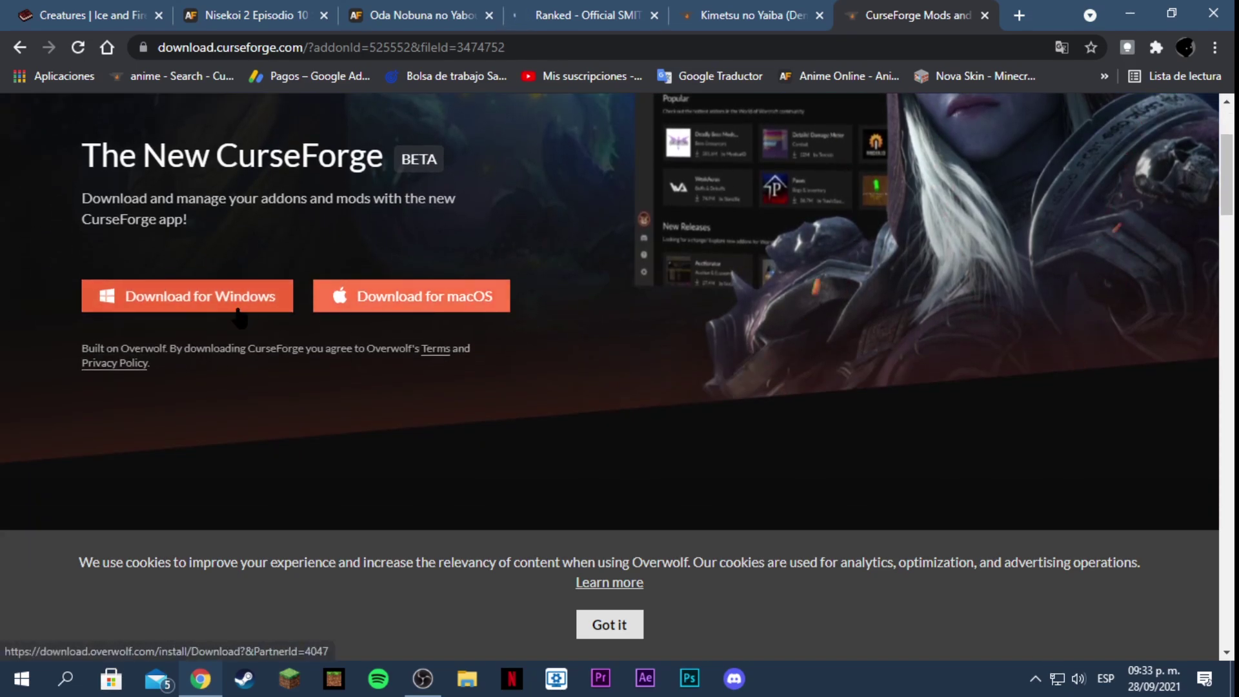
left_click(160, 307)
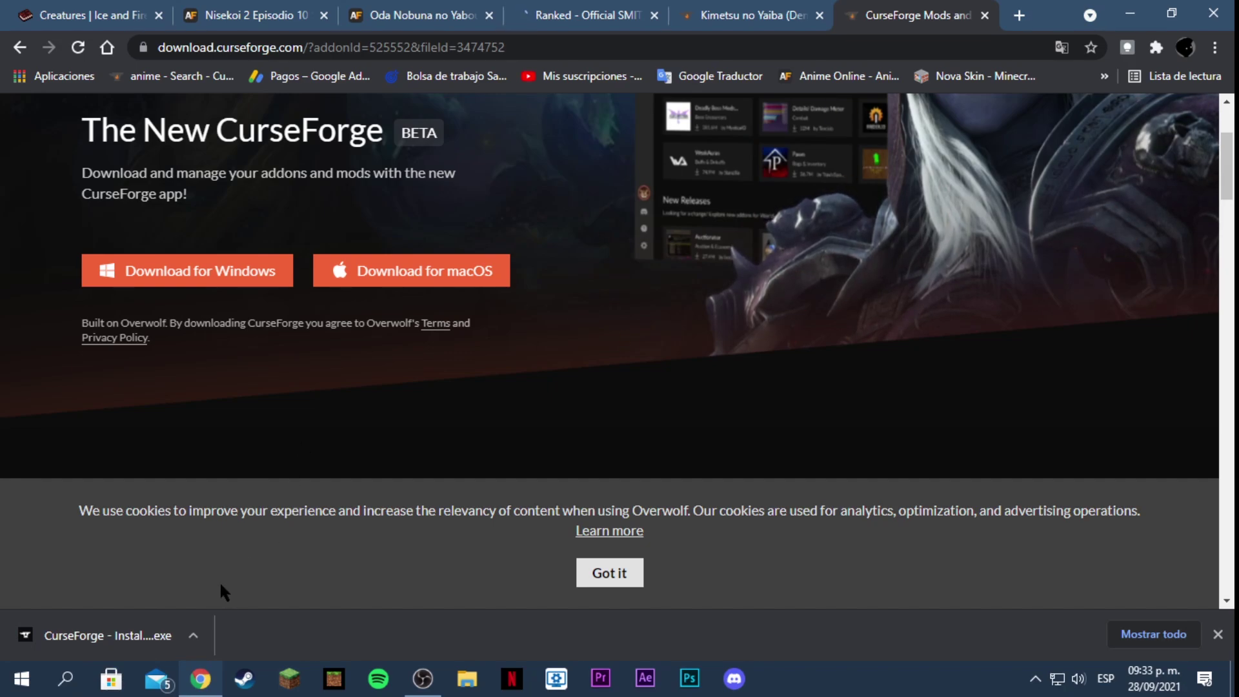
left_click(187, 634)
left_click(254, 574)
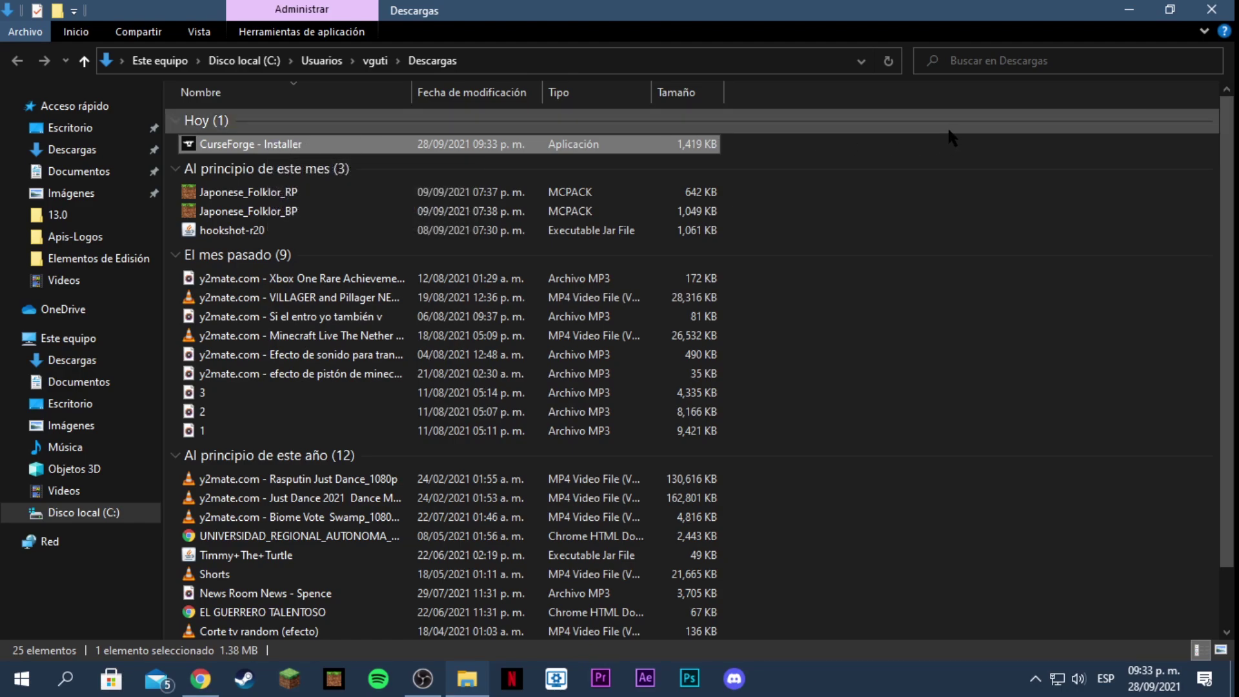
double_click(289, 144)
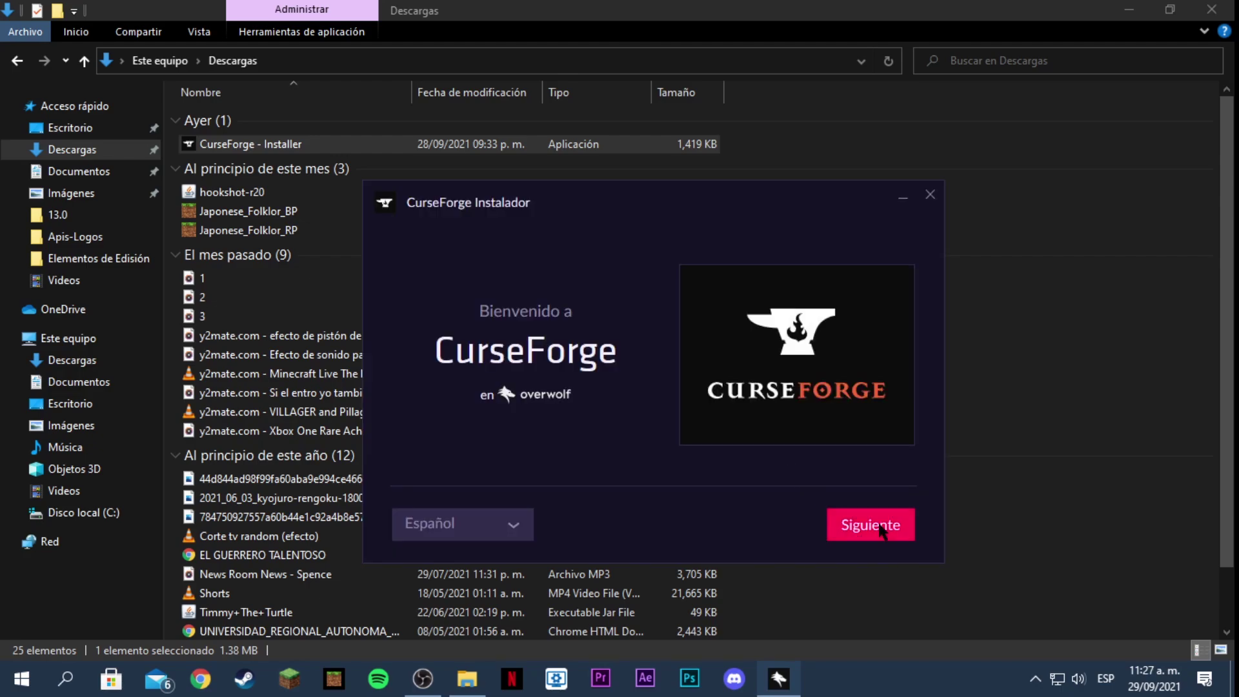
Accept the Overwolf terms and privacy policy and install CurseForge with the default folder and shortcut options.
left_click(881, 529)
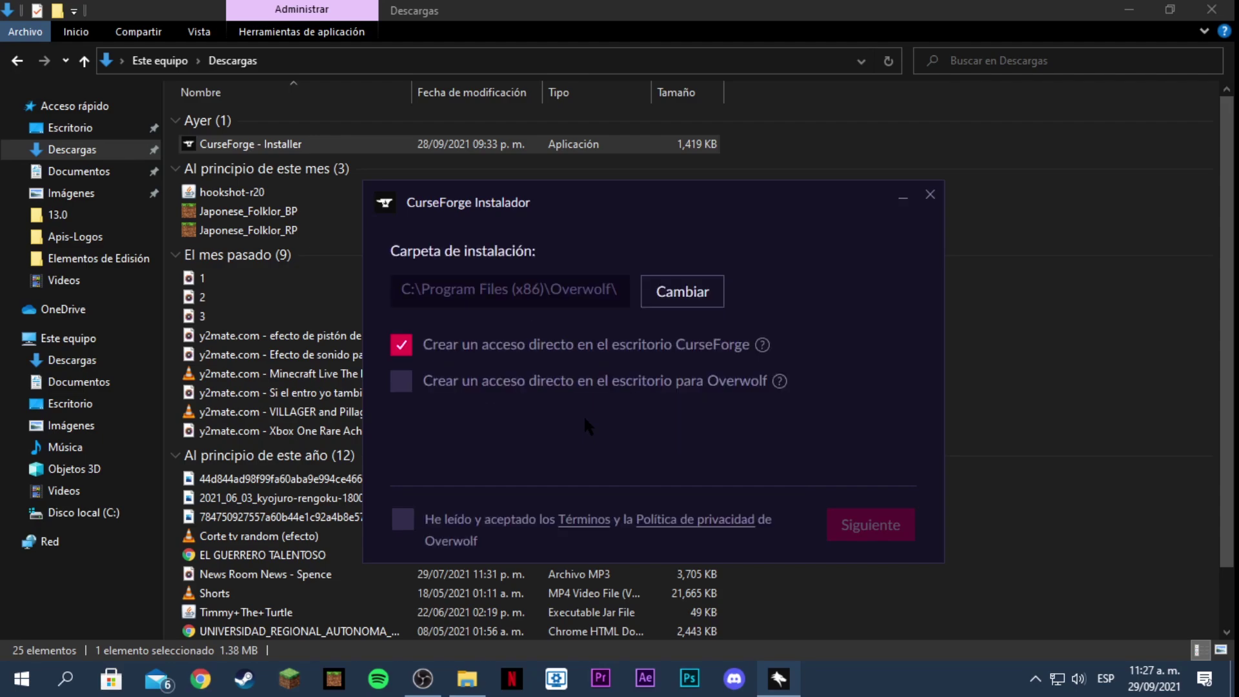
left_click(403, 518)
left_click(871, 525)
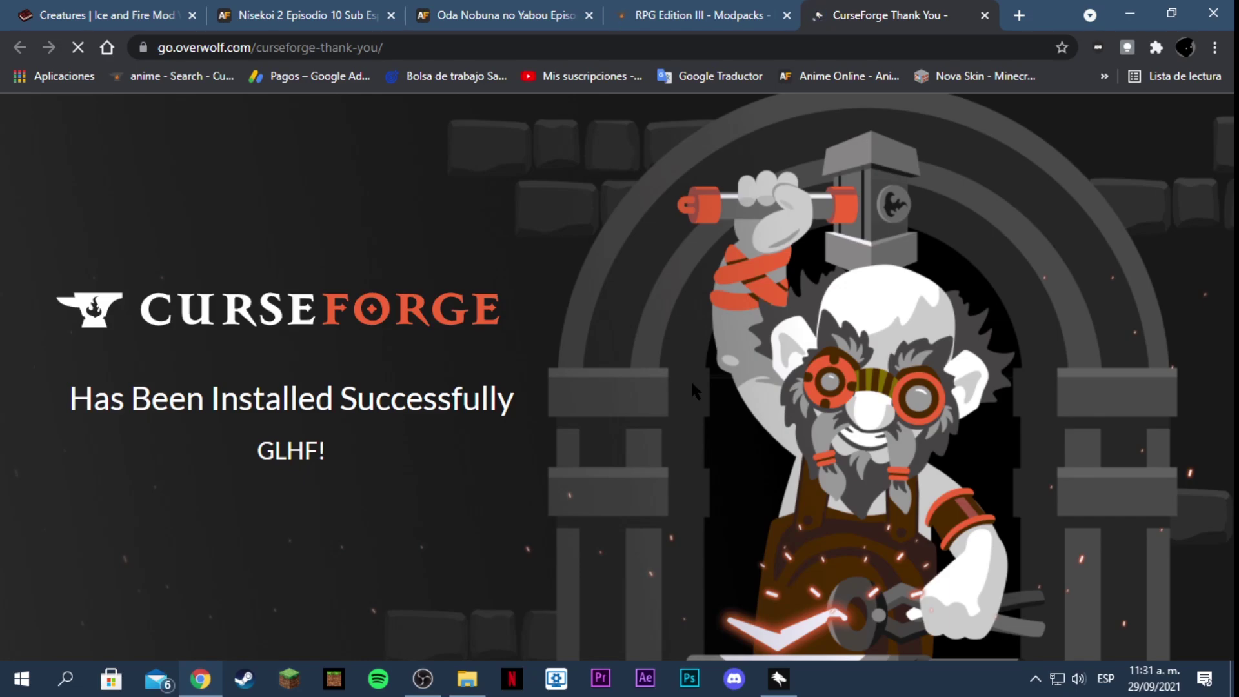
Close the CurseForge thank-you page, launch the app from the finished installer and skip its intro.
key("ctrl+w")
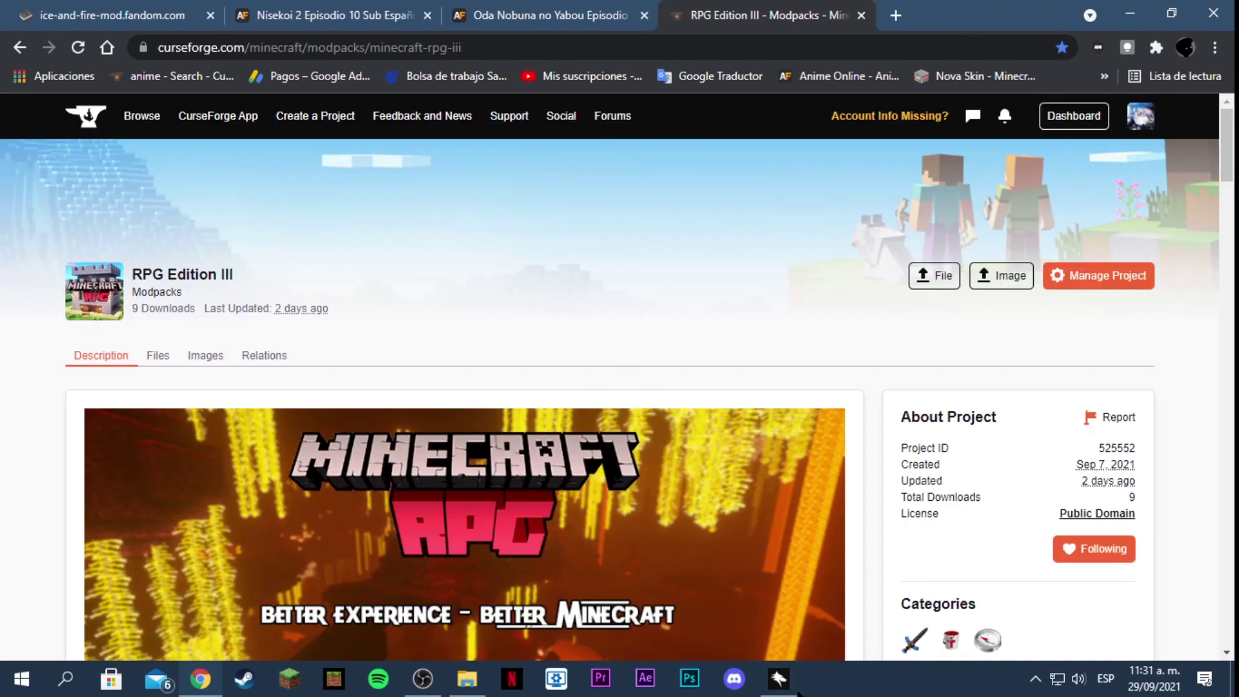
left_click(780, 681)
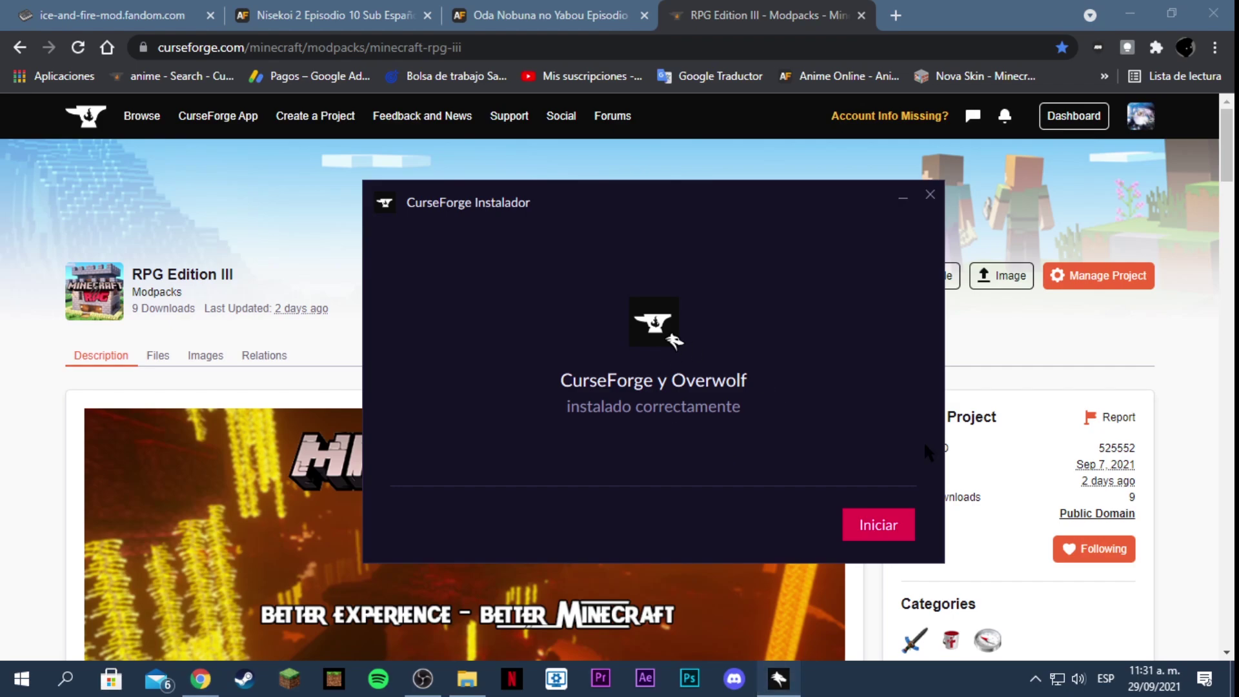
left_click(881, 520)
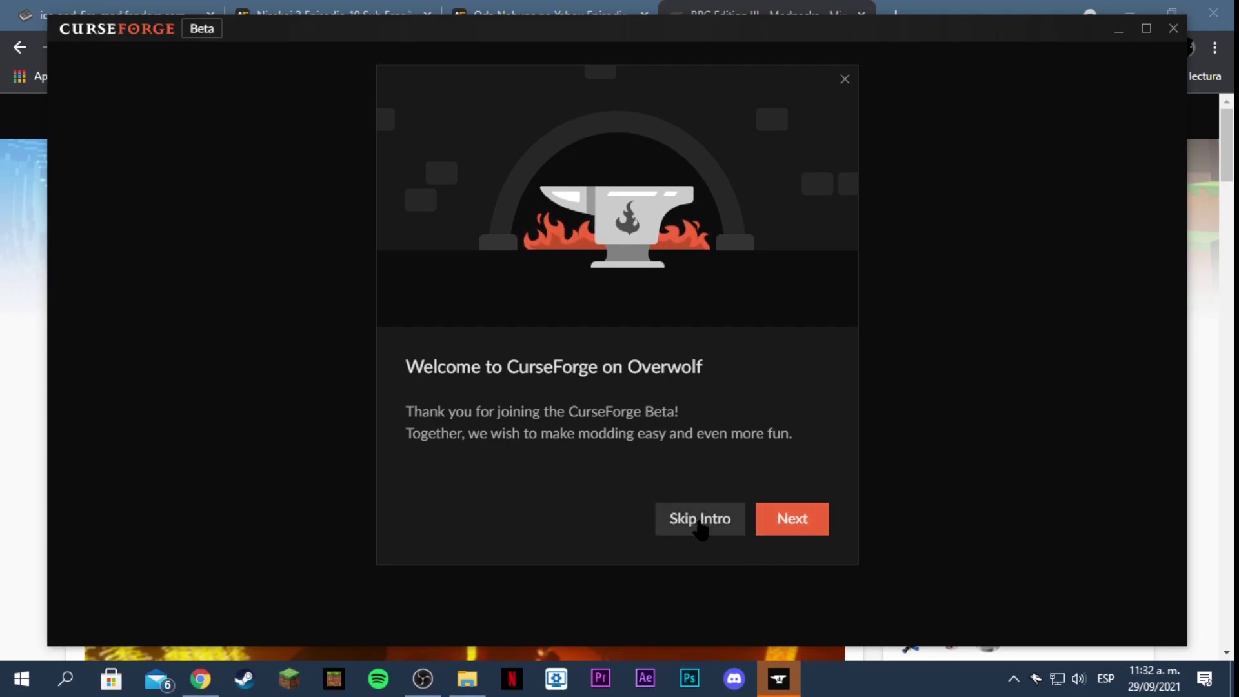
left_click(700, 520)
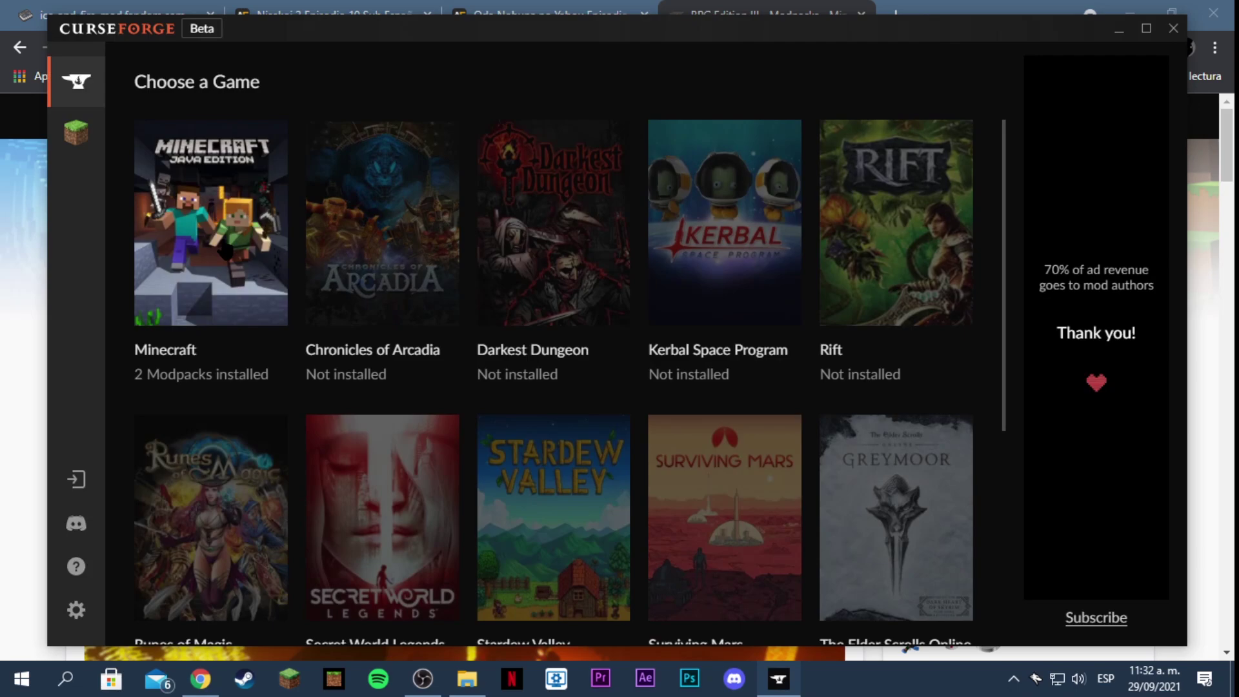
Open Minecraft in CurseForge and look through the first entries of the featured modpack catalogue.
left_click(214, 243)
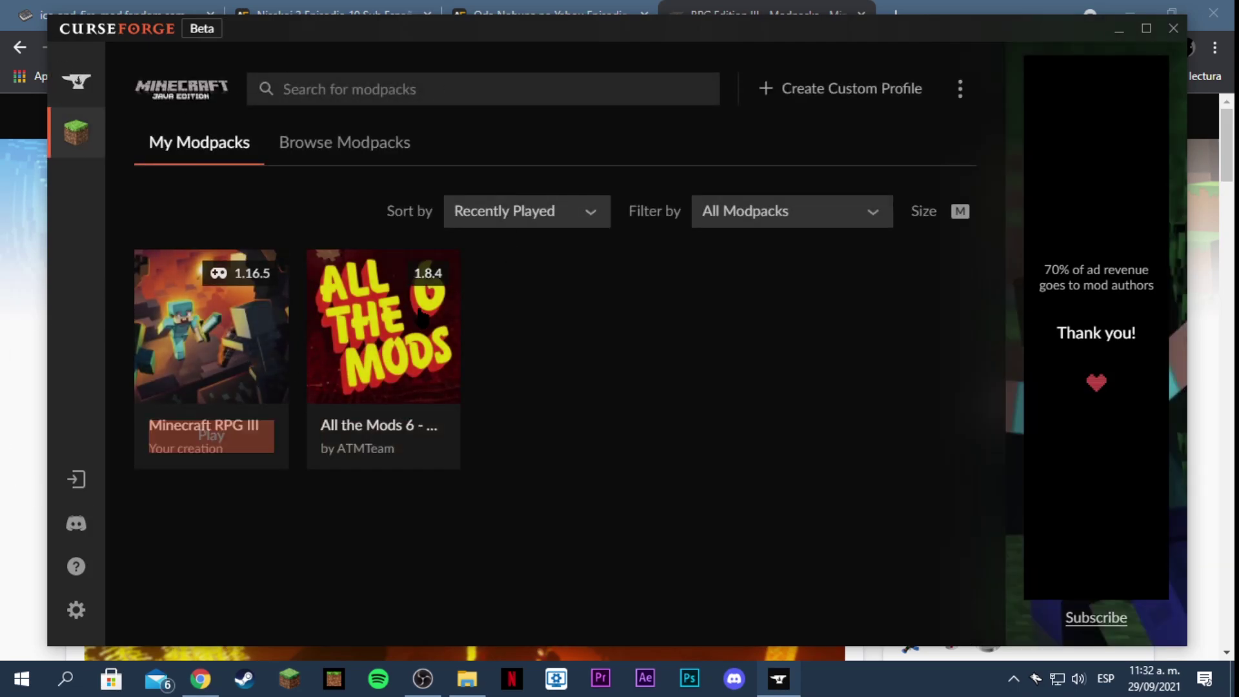
left_click(332, 144)
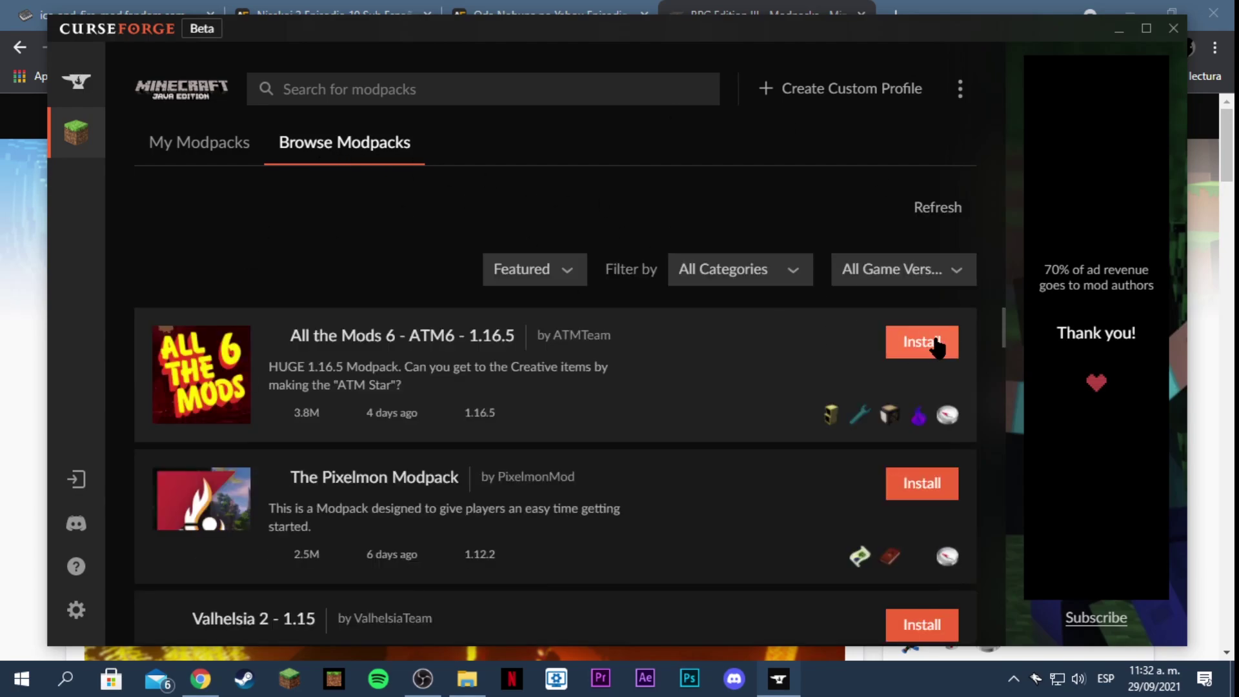
scroll(920, 439, "down", 2)
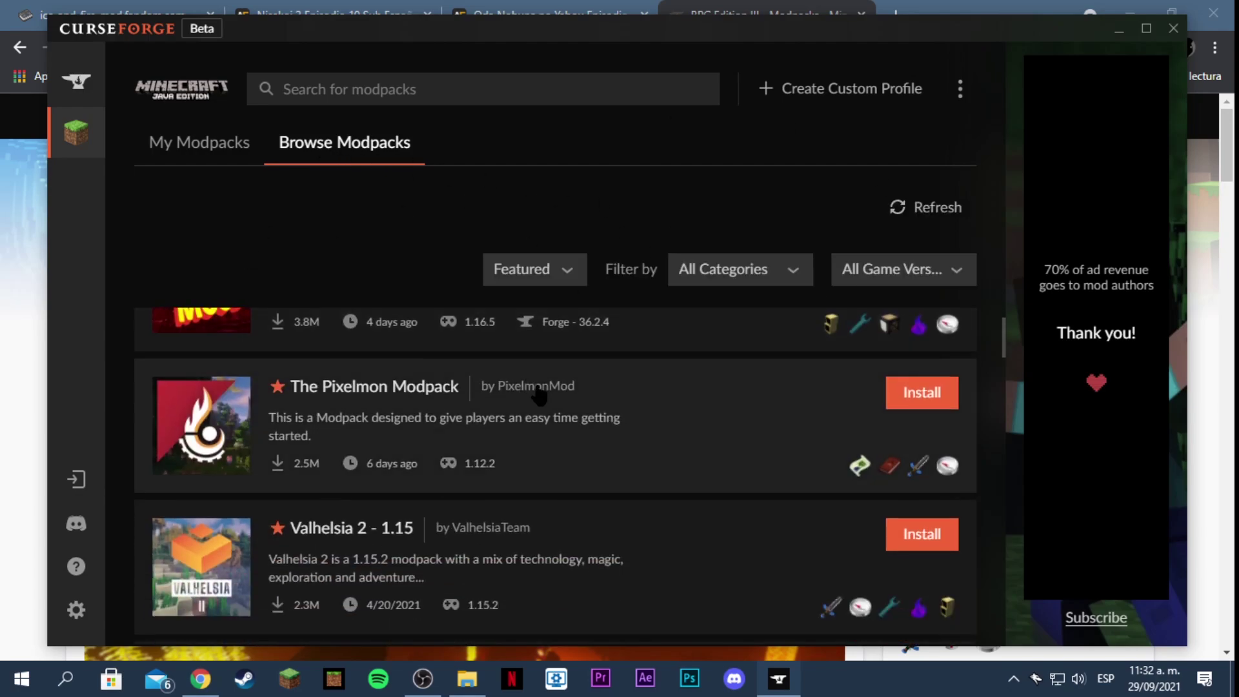
scroll(926, 478, "up", 2)
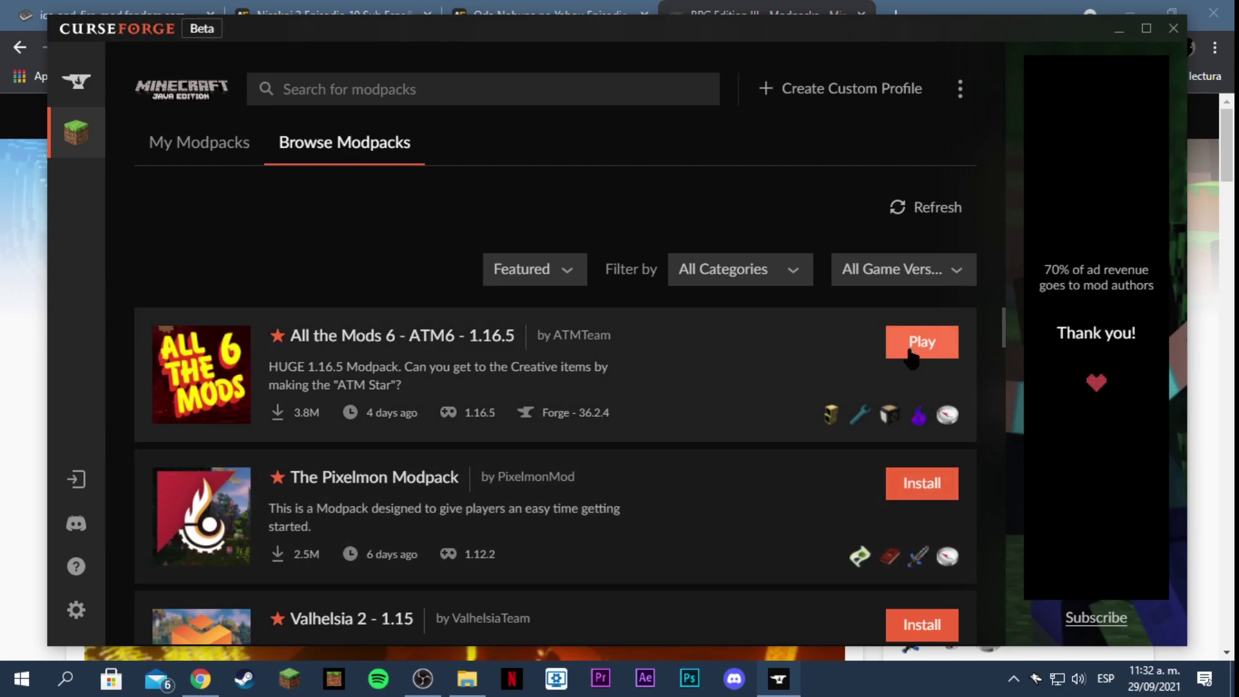
scroll(758, 487, "down", 2)
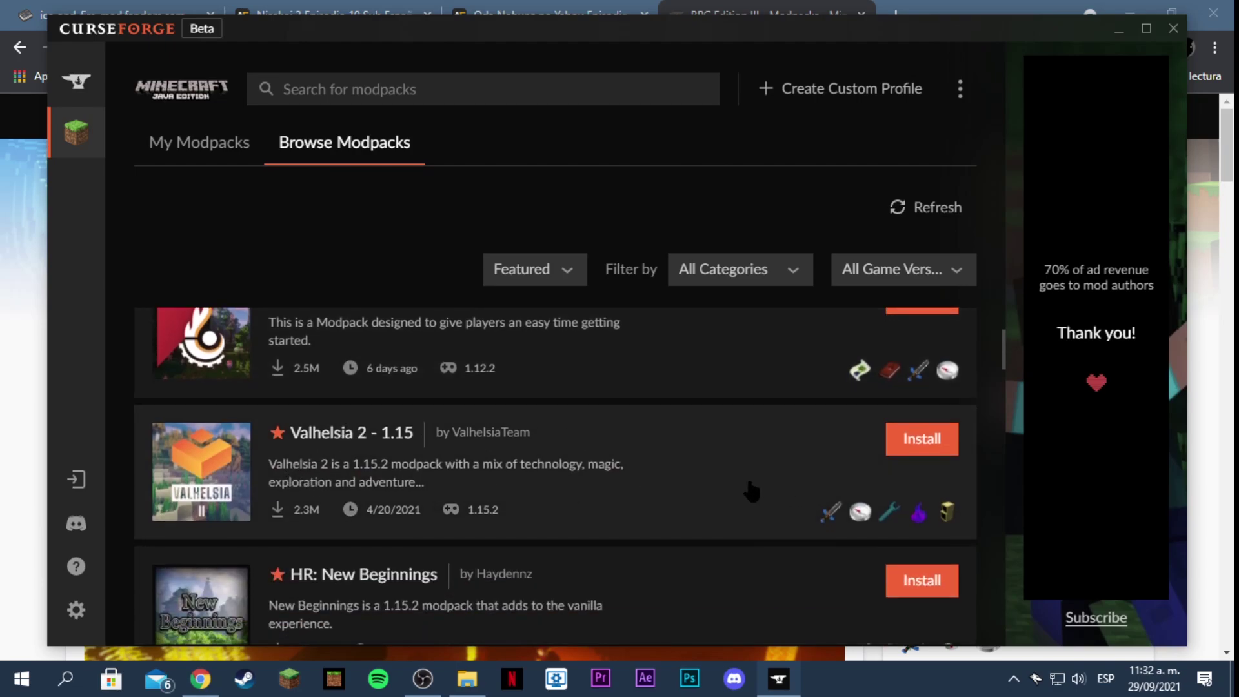
scroll(748, 490, "down", 4)
scroll(751, 491, "down", 4)
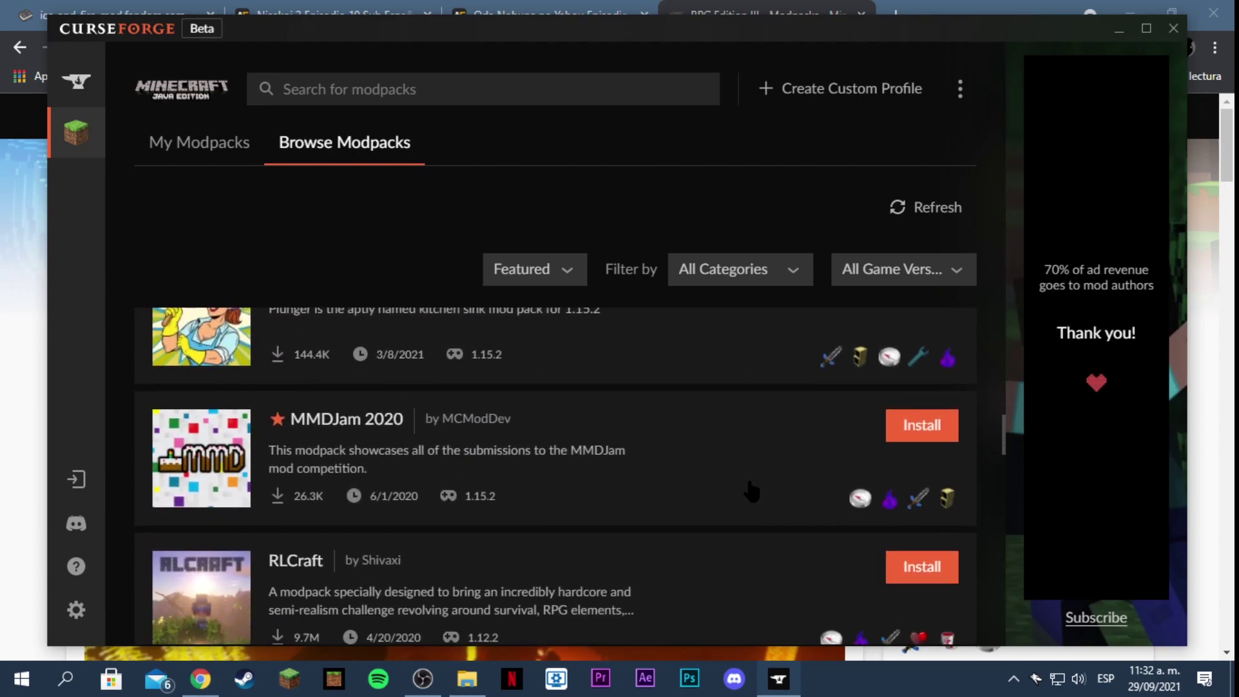
scroll(750, 489, "up", 1)
scroll(748, 478, "up", 10)
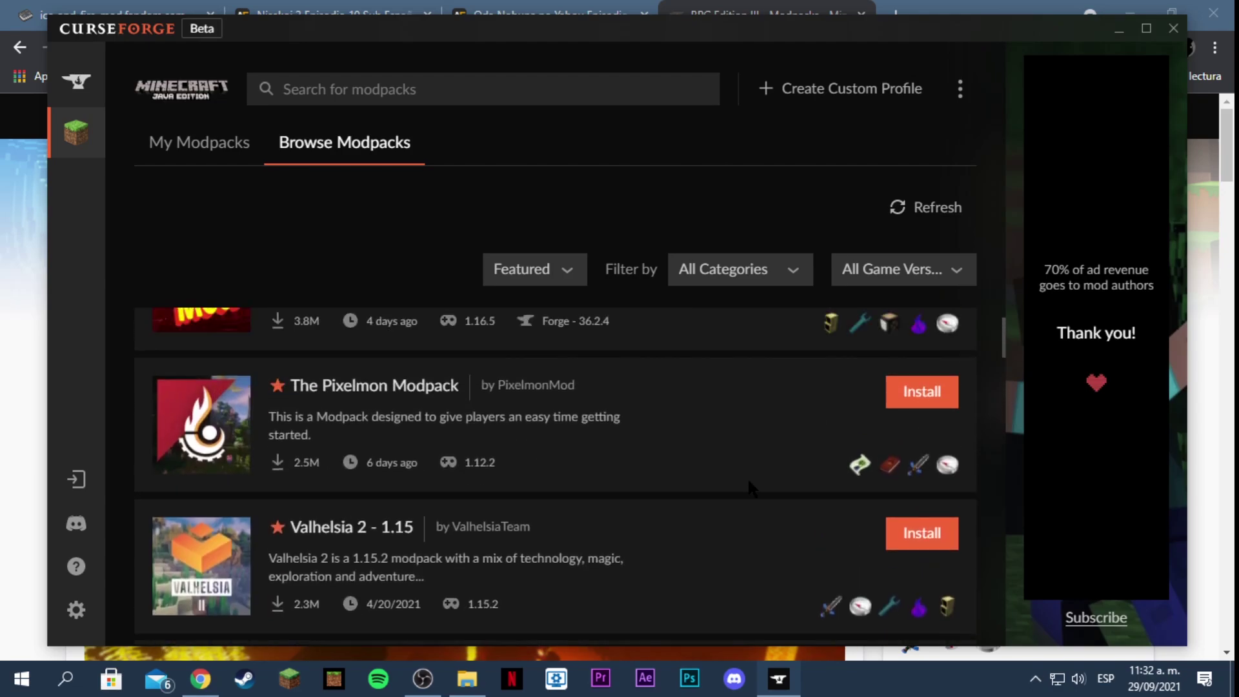
Check the installed Minecraft modpacks, and examine the catalogue's featured modpacks further down the list.
left_click(199, 142)
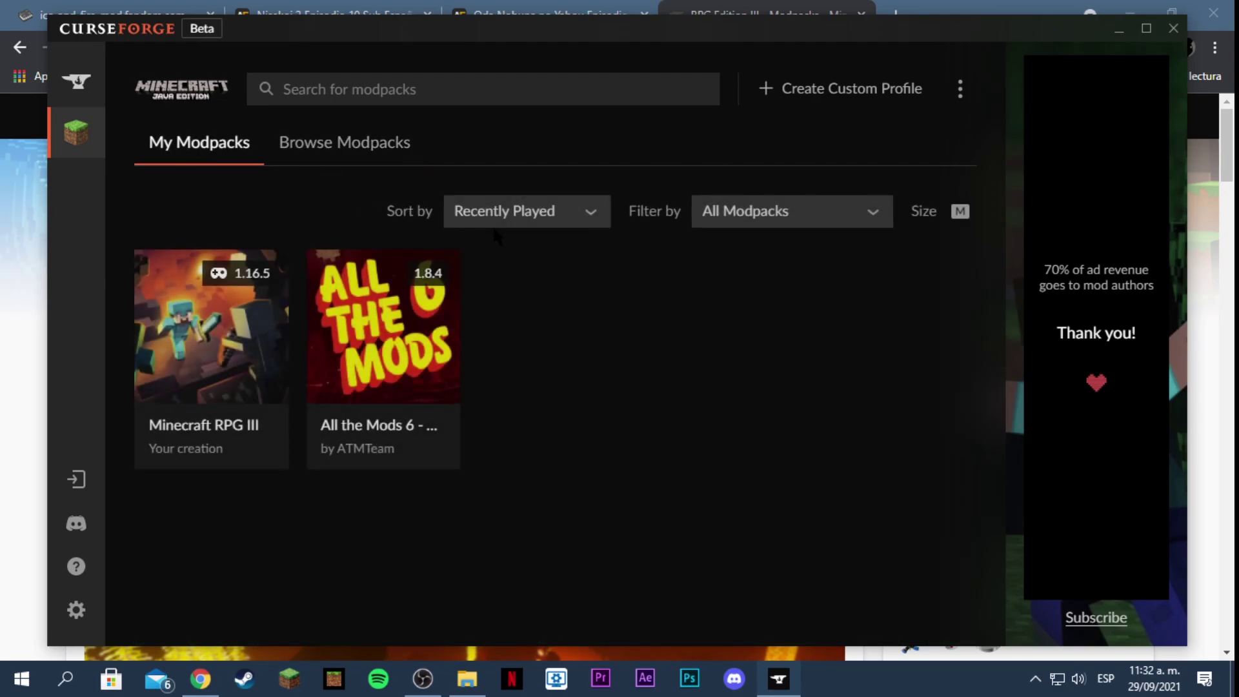
mouse_move(400, 431)
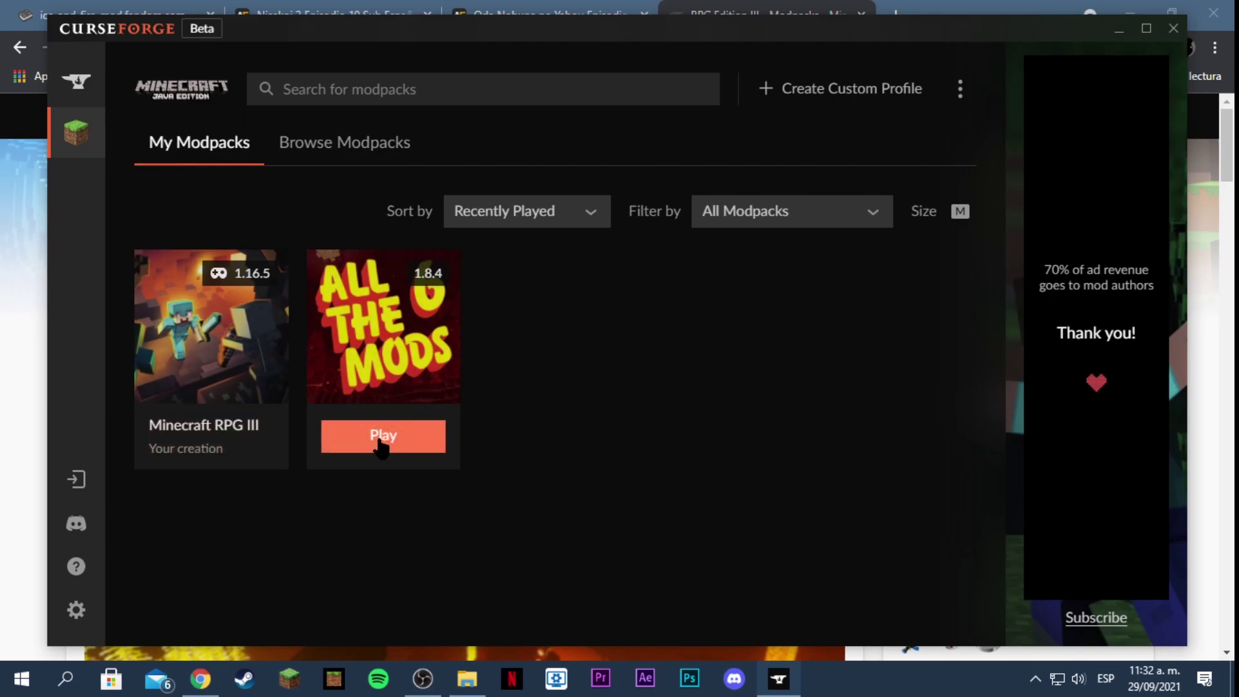
left_click(344, 142)
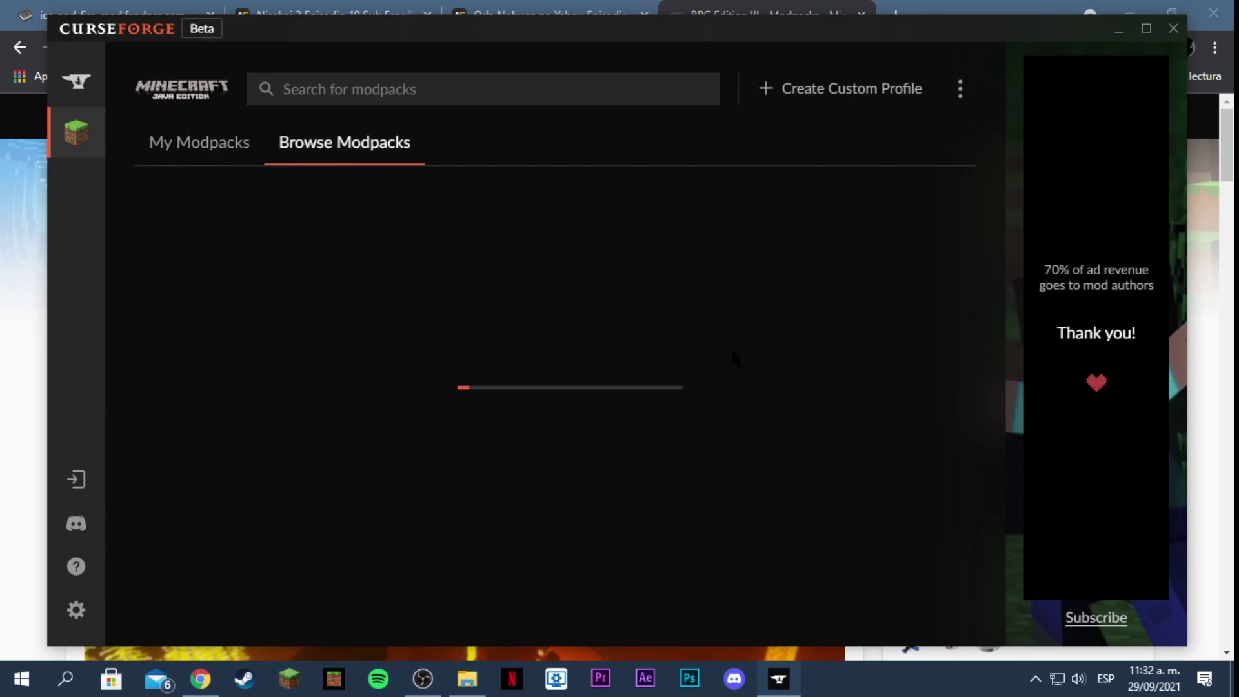
scroll(641, 457, "down", 10)
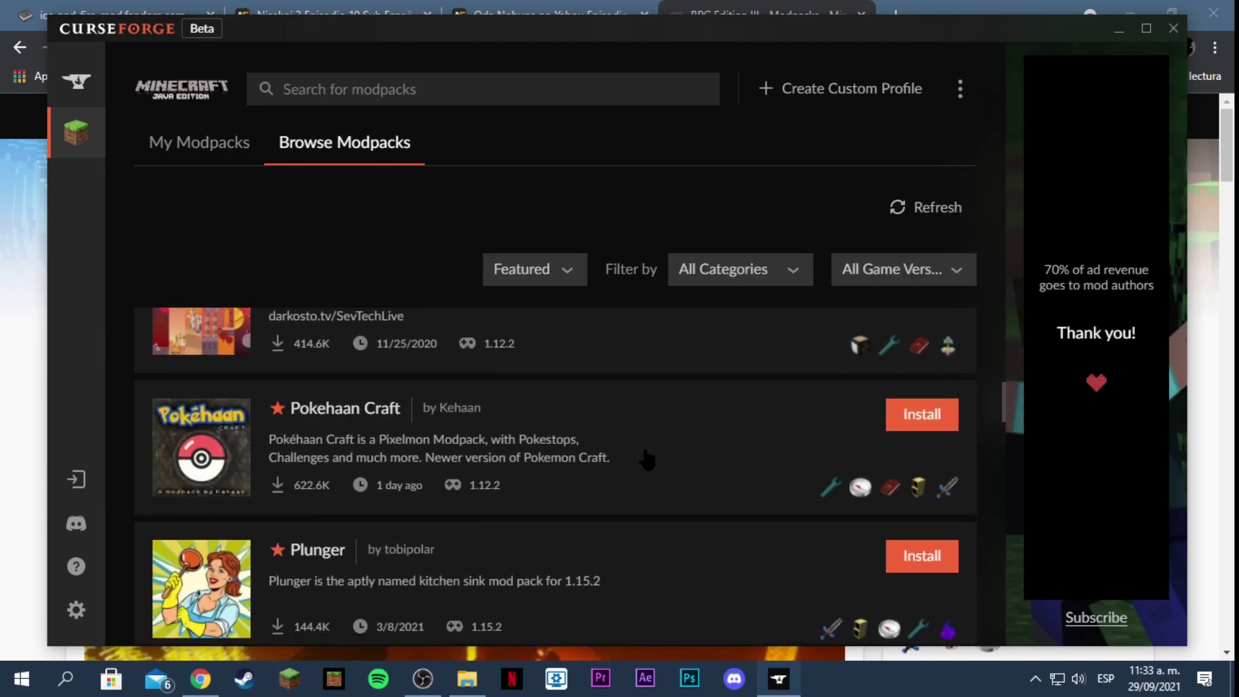
scroll(647, 459, "down", 8)
scroll(643, 456, "up", 2)
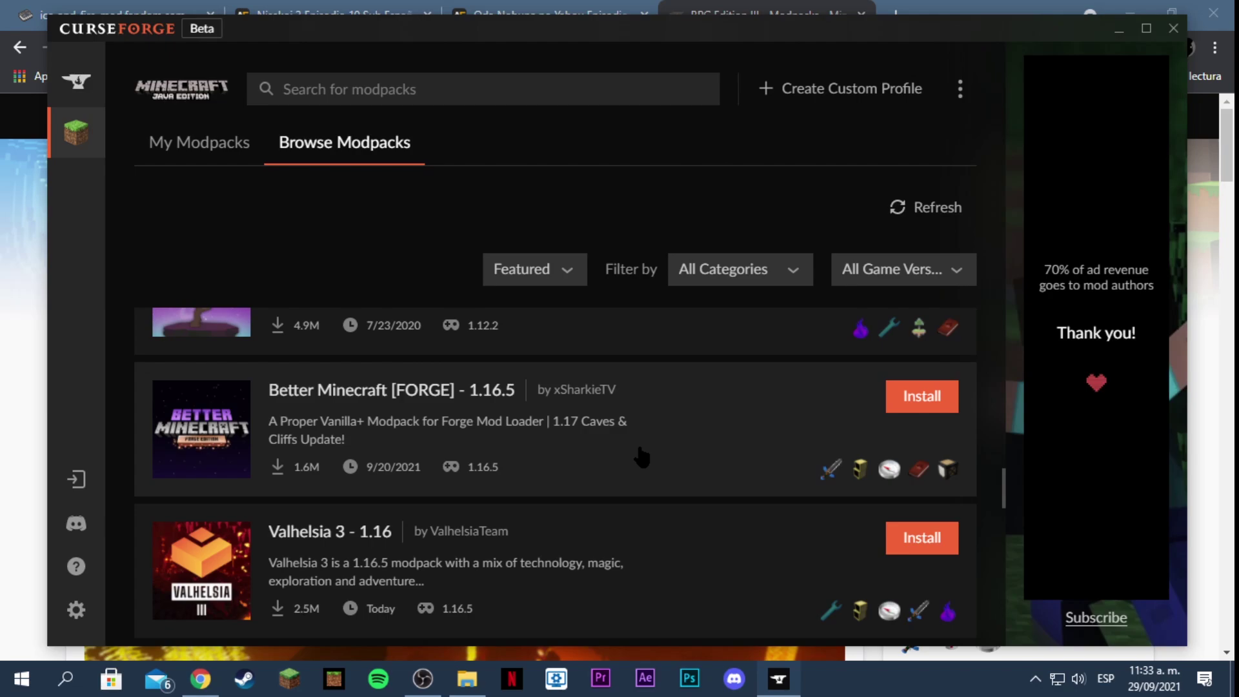
scroll(641, 456, "down", 4)
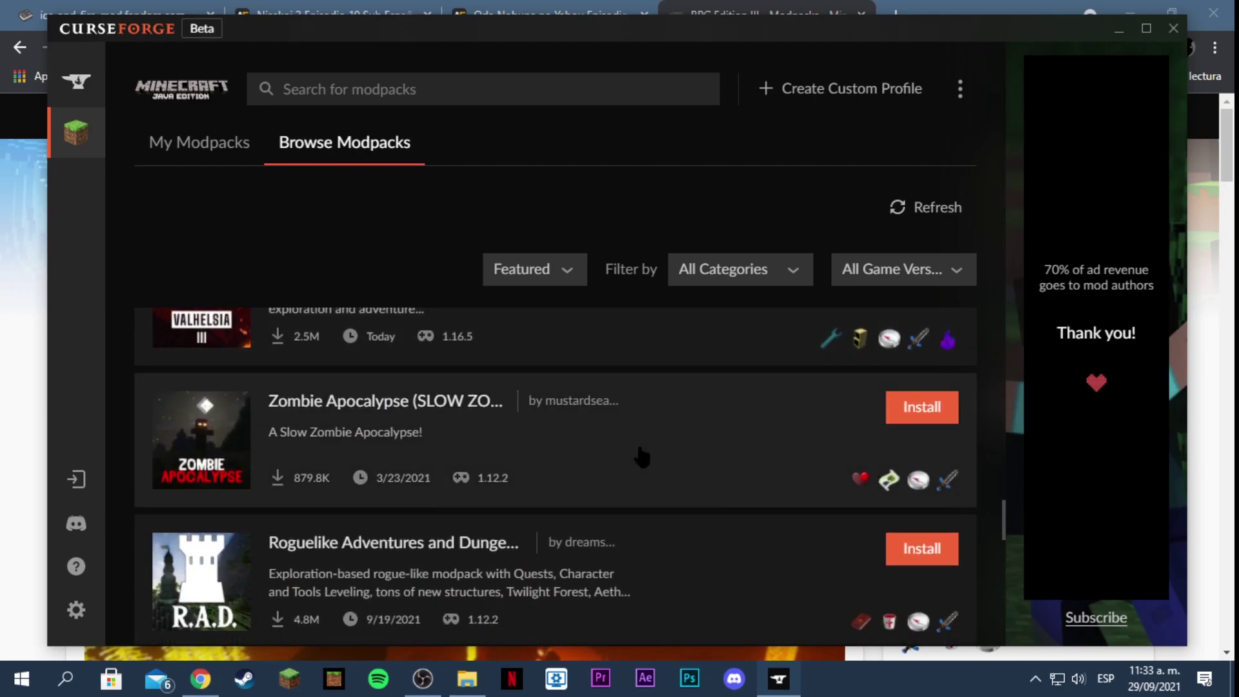
scroll(641, 456, "down", 5)
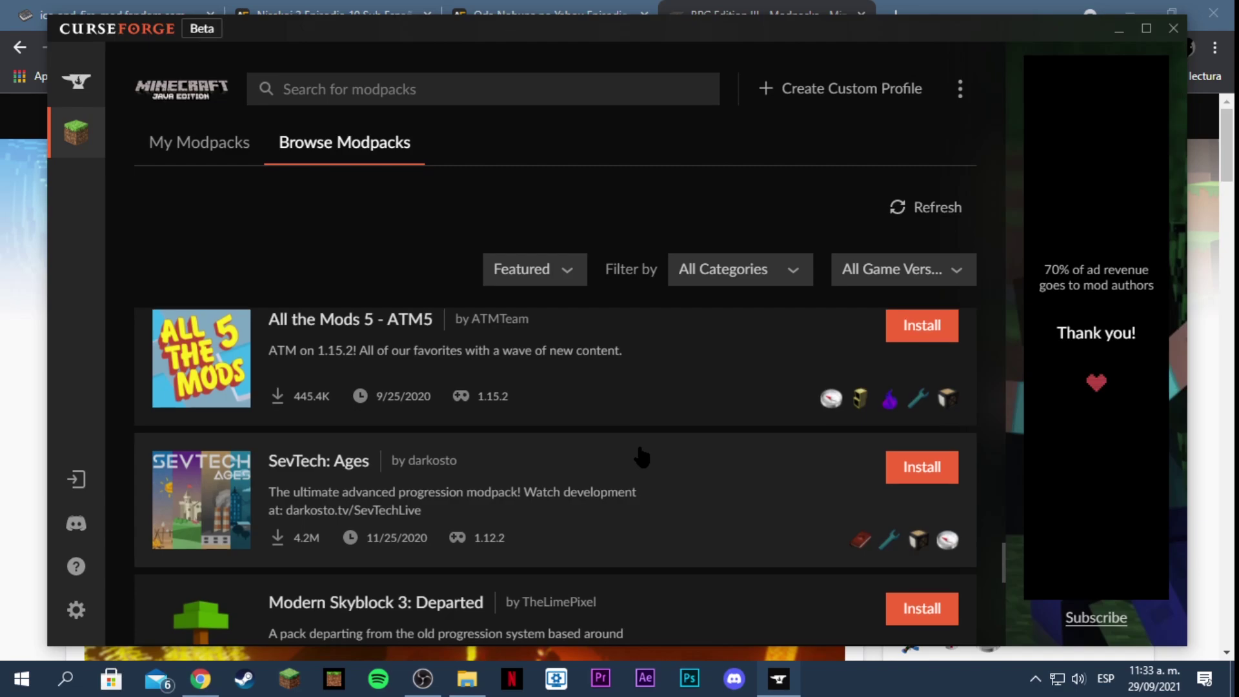
scroll(641, 456, "down", 1)
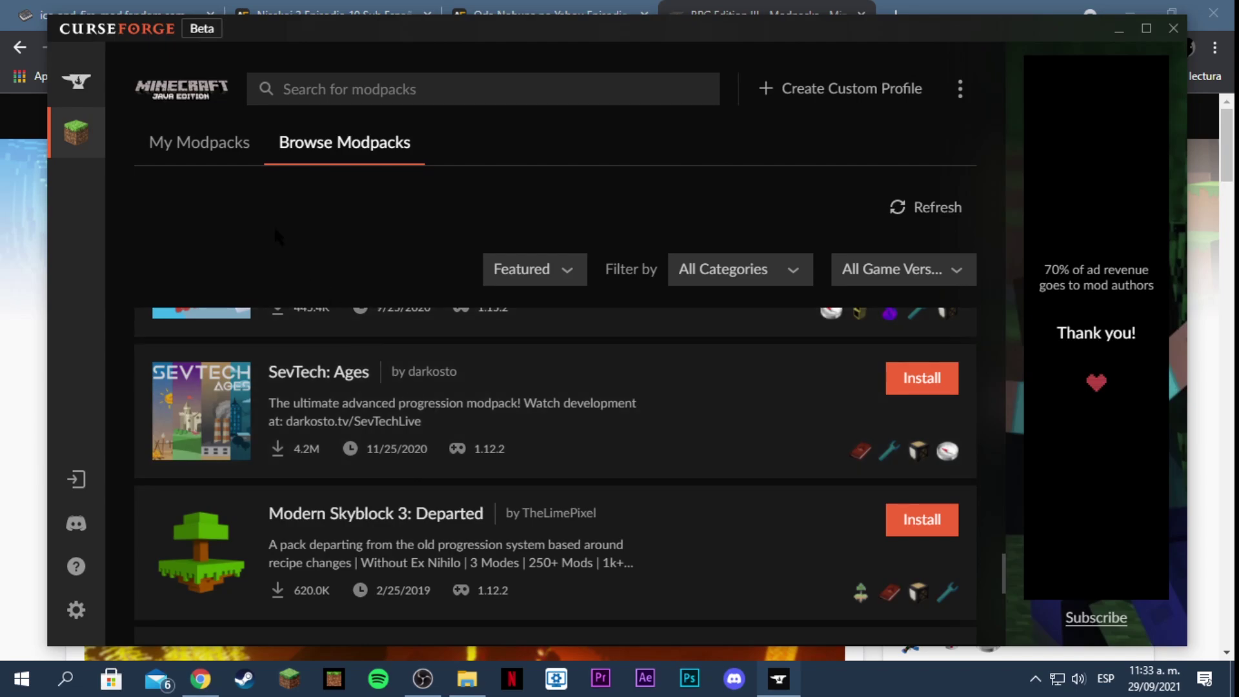
Launch the installed All the Mods 6 modpack and check the available installations in the Minecraft Launcher.
left_click(206, 143)
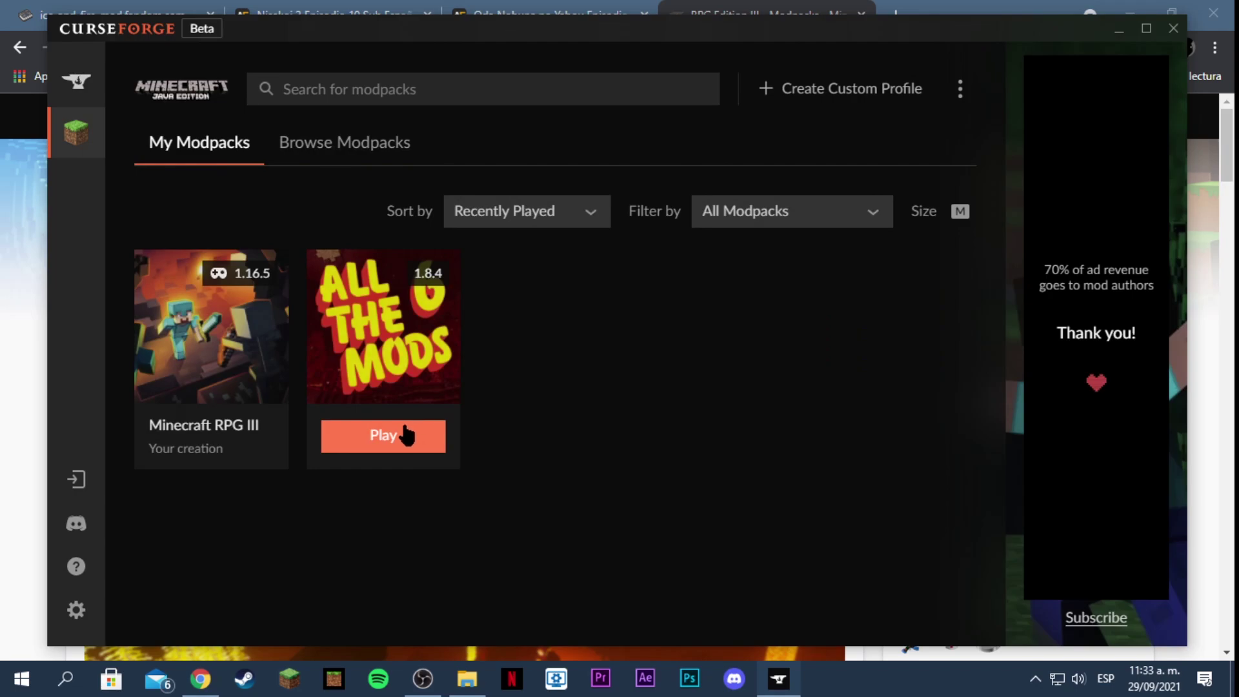
left_click(363, 443)
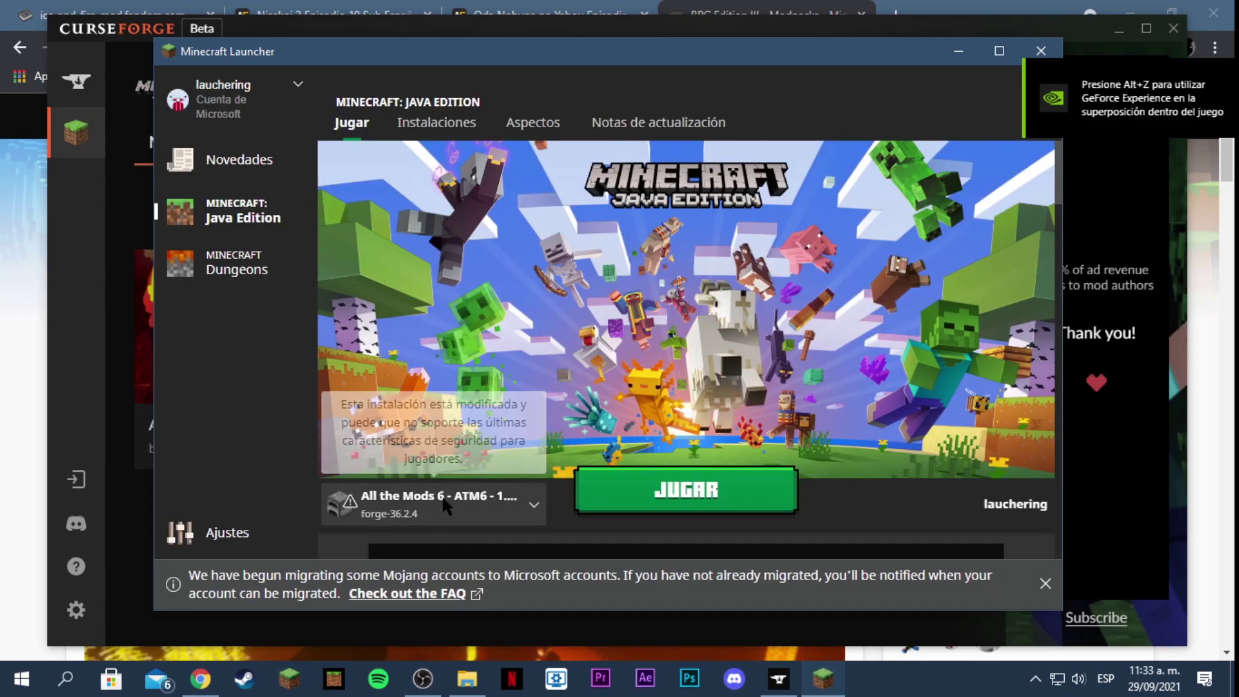
left_click(535, 504)
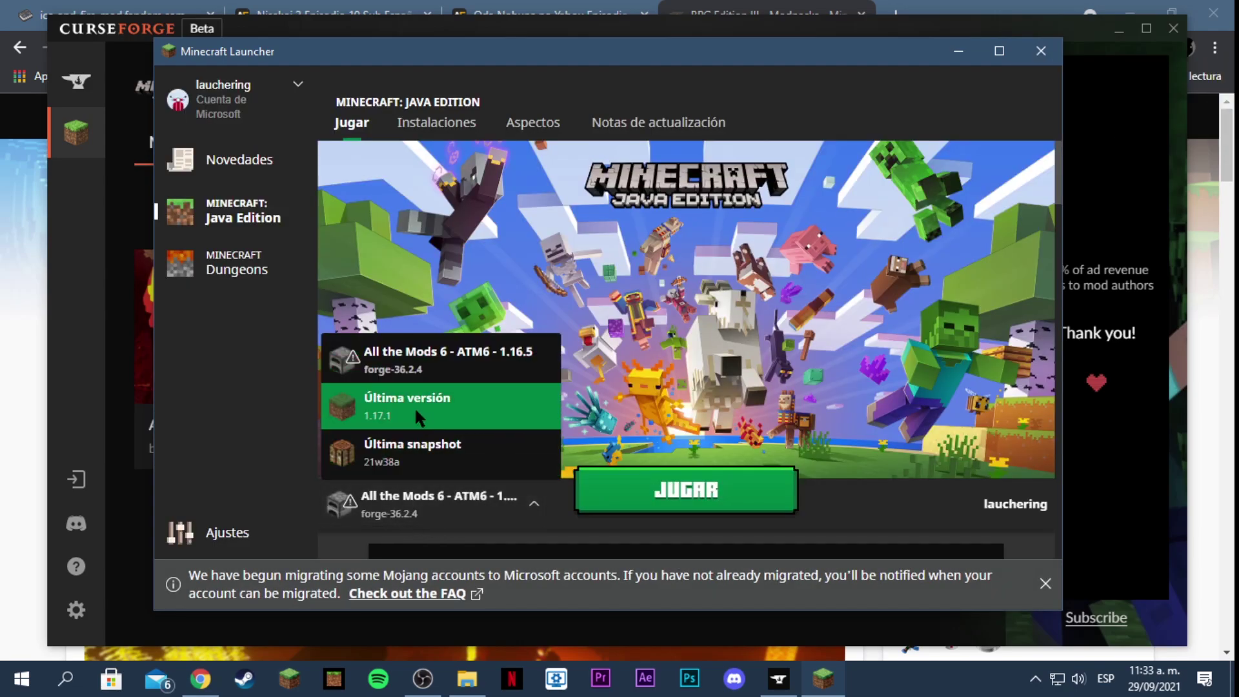
left_click(534, 511)
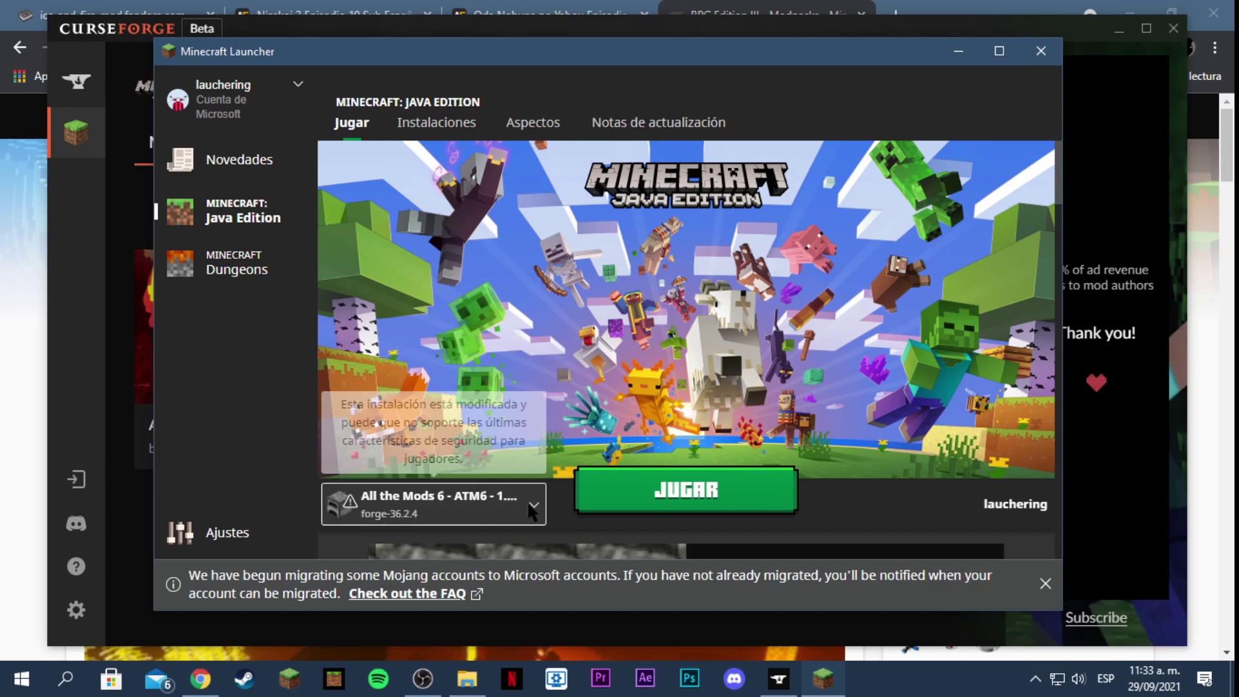
Close the modpack's launcher, check the installations listed in the regular Minecraft Launcher, and close it too.
left_click(1041, 51)
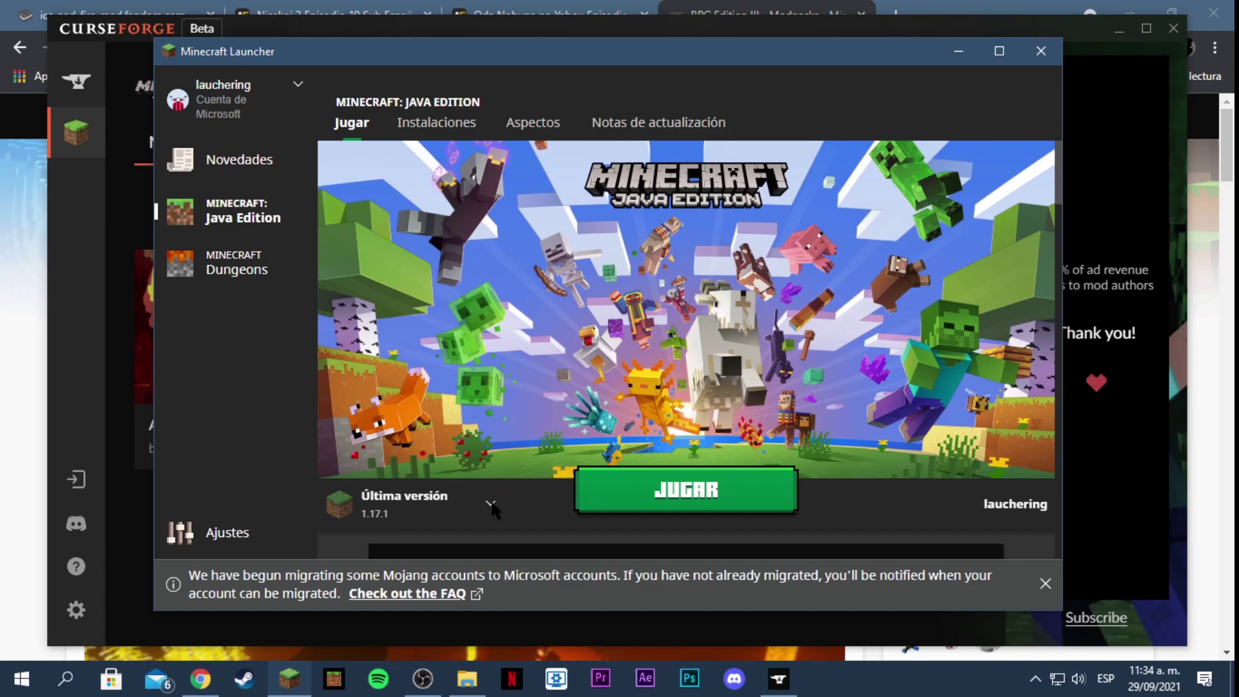
left_click(492, 509)
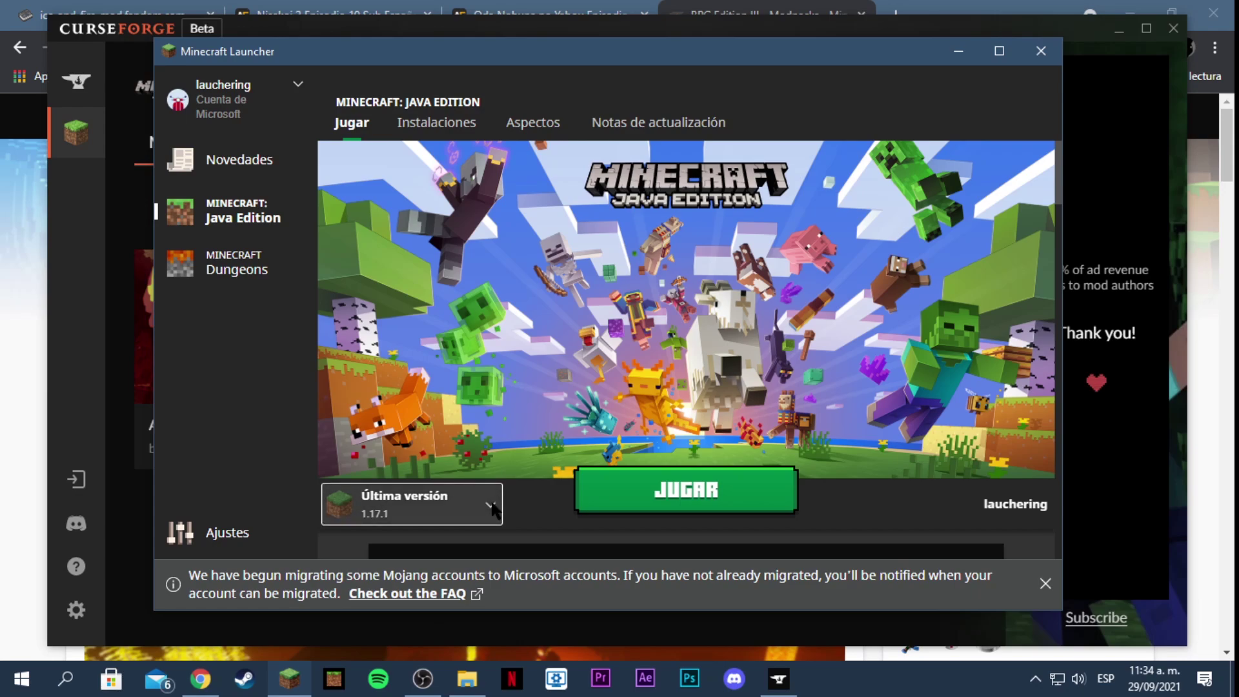
left_click(491, 510)
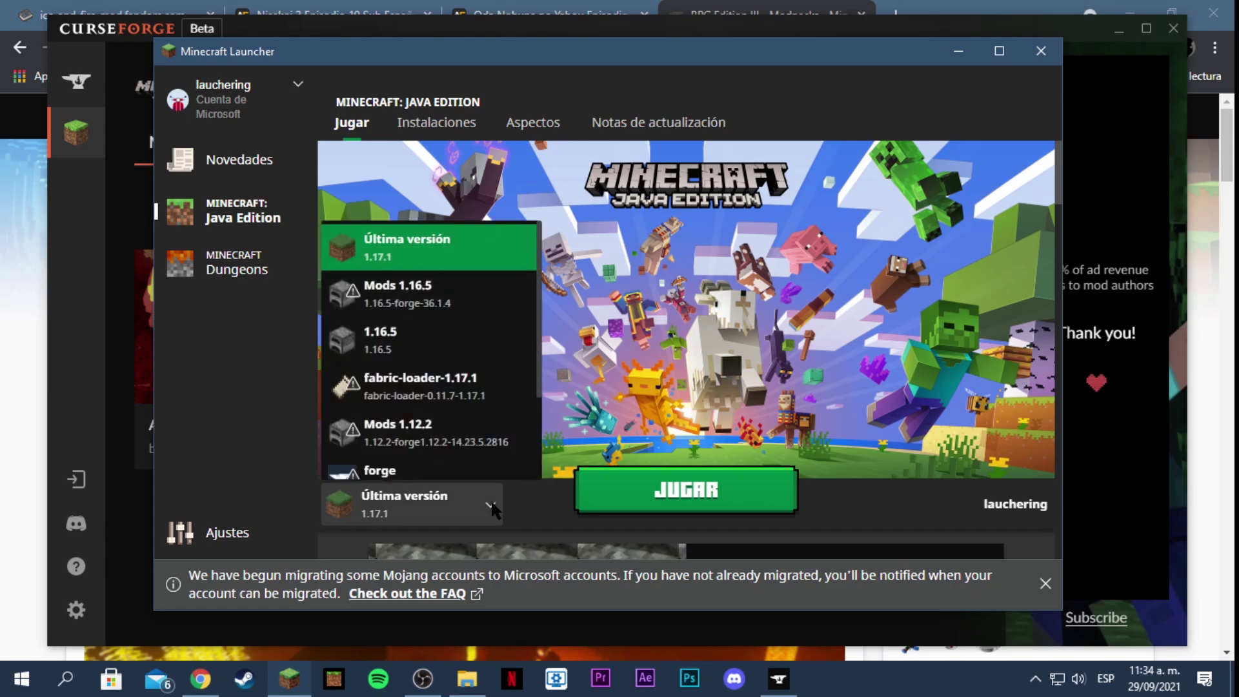
scroll(430, 398, "down", 1)
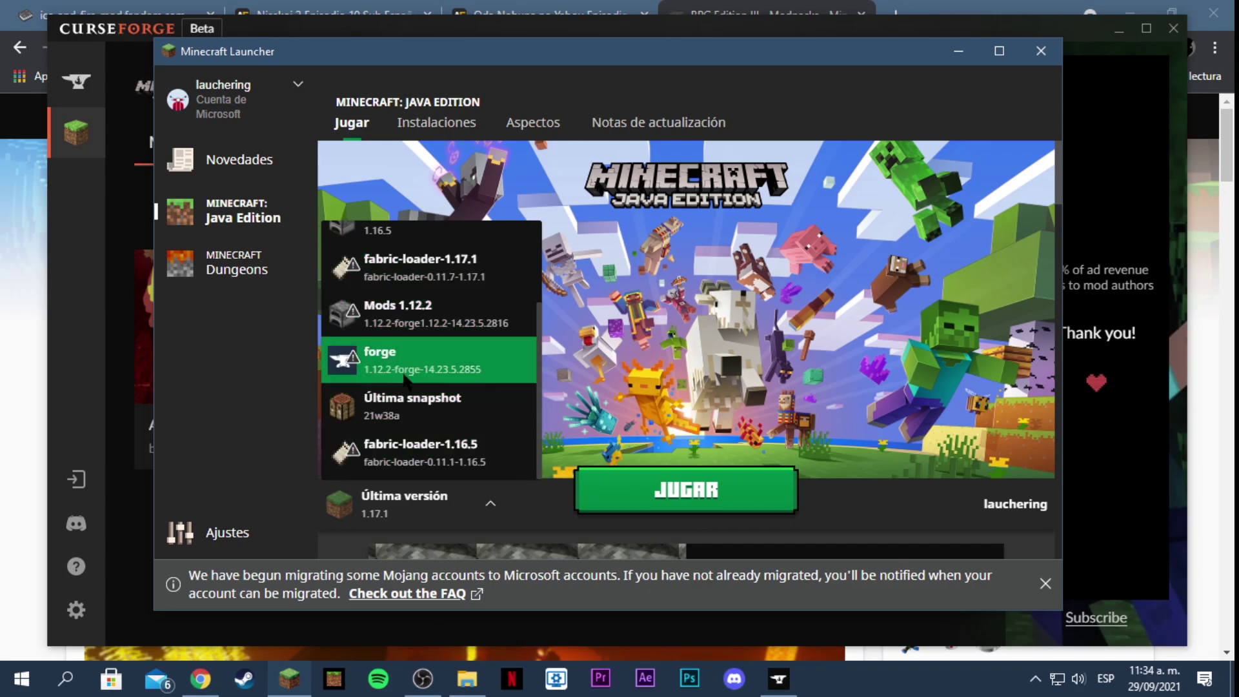
scroll(430, 374, "up", 3)
scroll(439, 297, "down", 3)
scroll(440, 301, "down", 2)
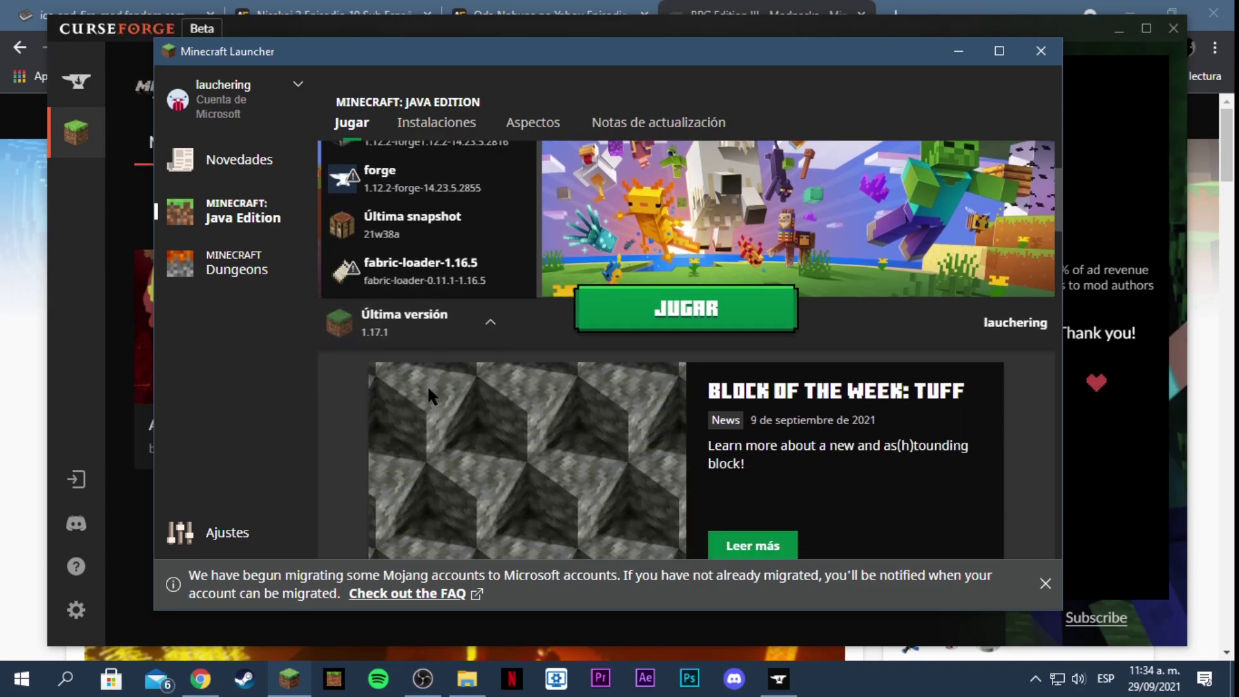
scroll(427, 385, "up", 5)
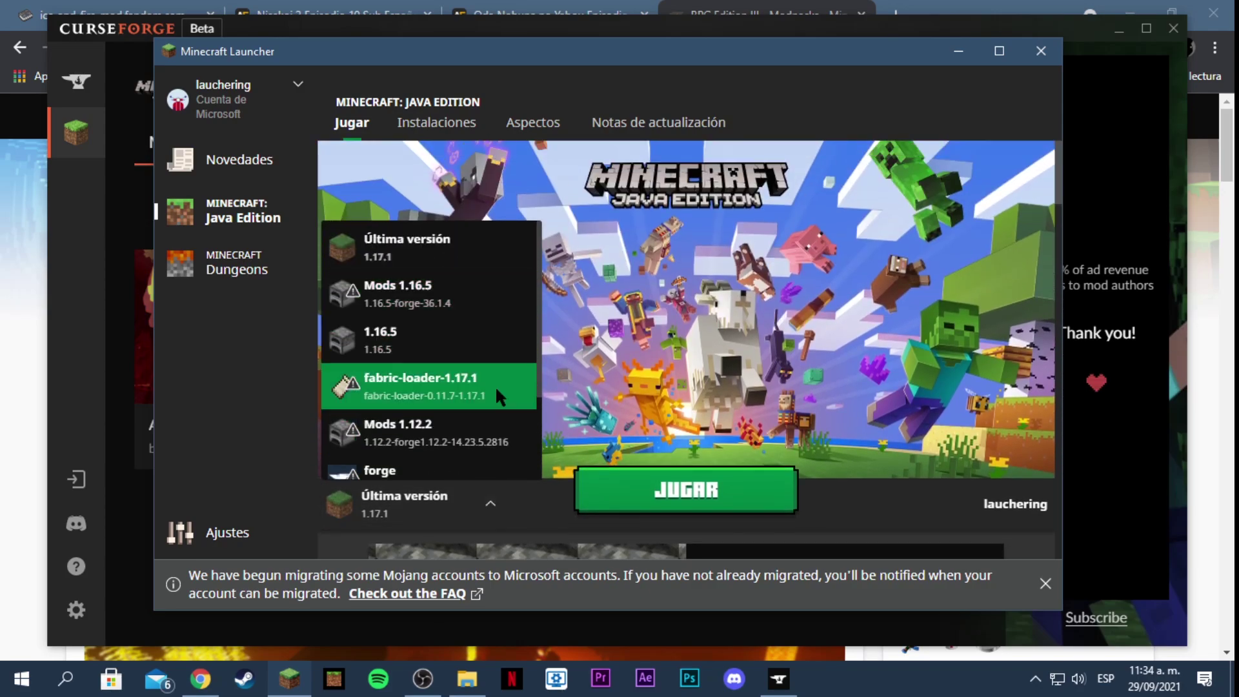
left_click(1041, 51)
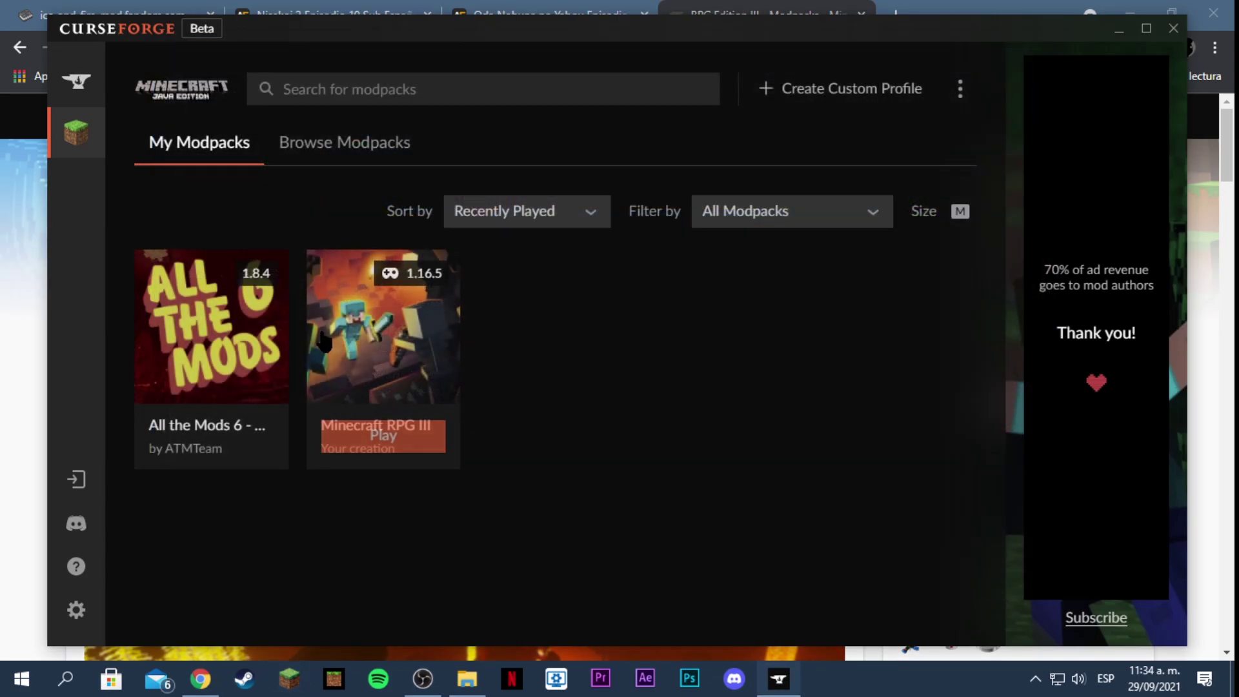
Launch the Minecraft RPG III modpack from CurseForge, check its available installations in the Minecraft Launcher, and close the launcher.
left_click(386, 438)
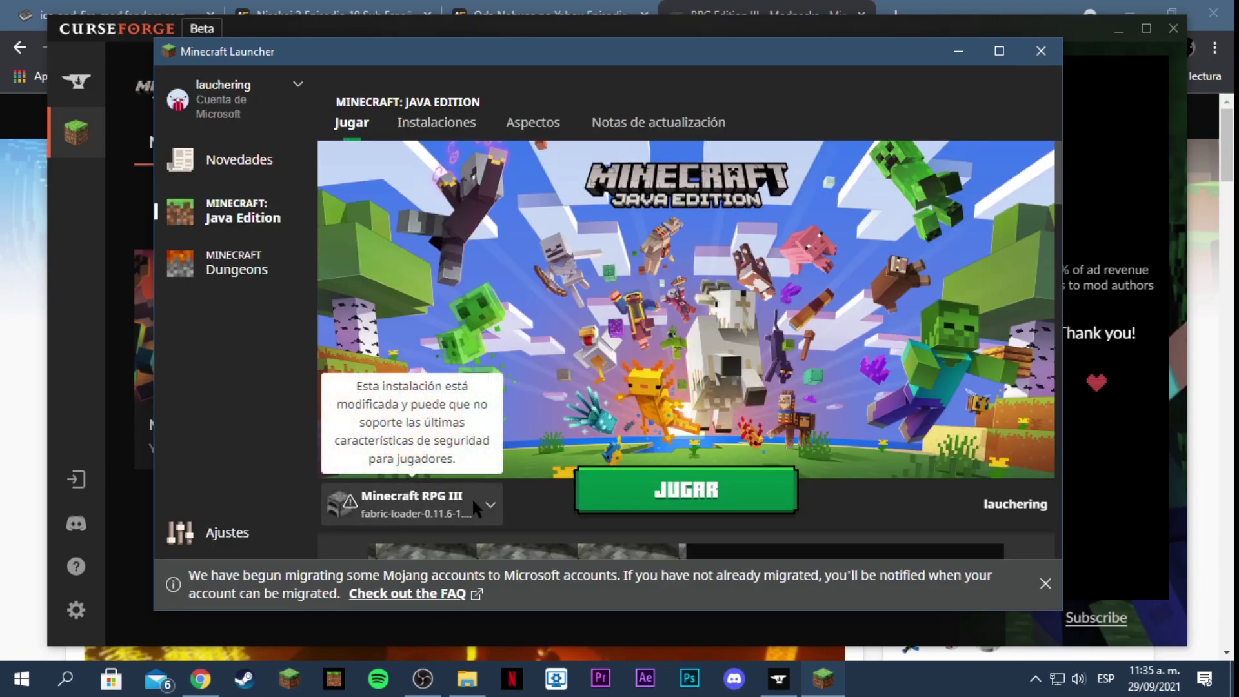
left_click(489, 505)
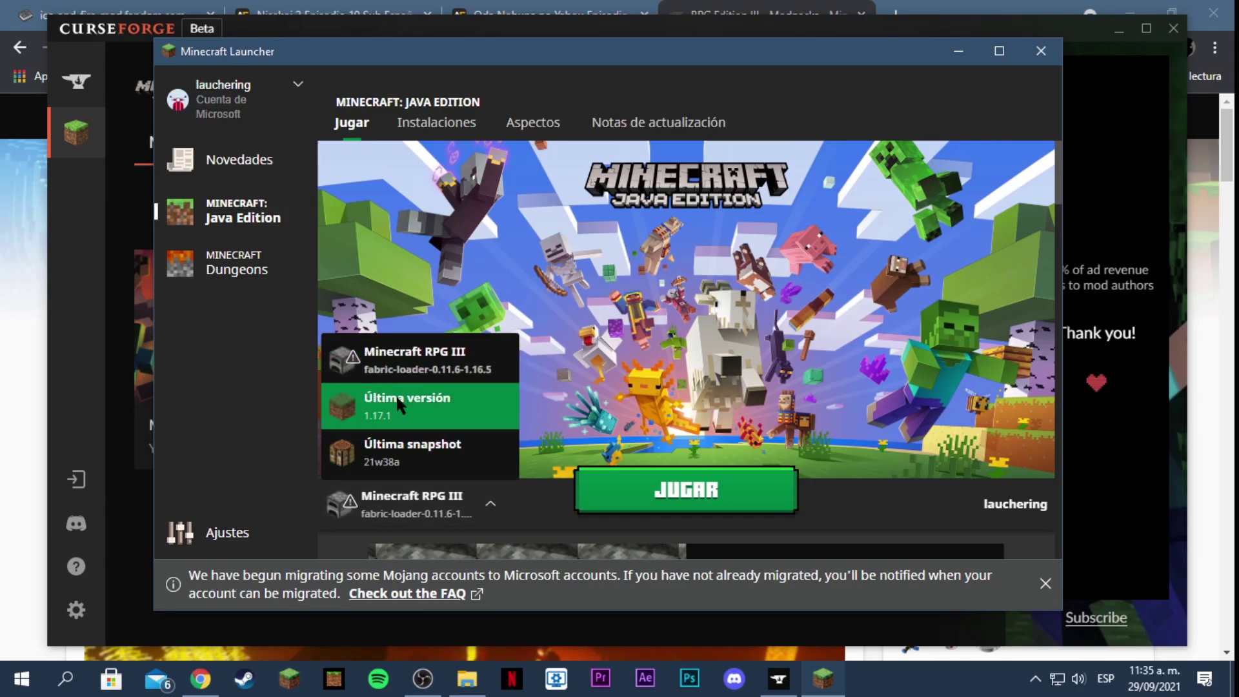
left_click(490, 497)
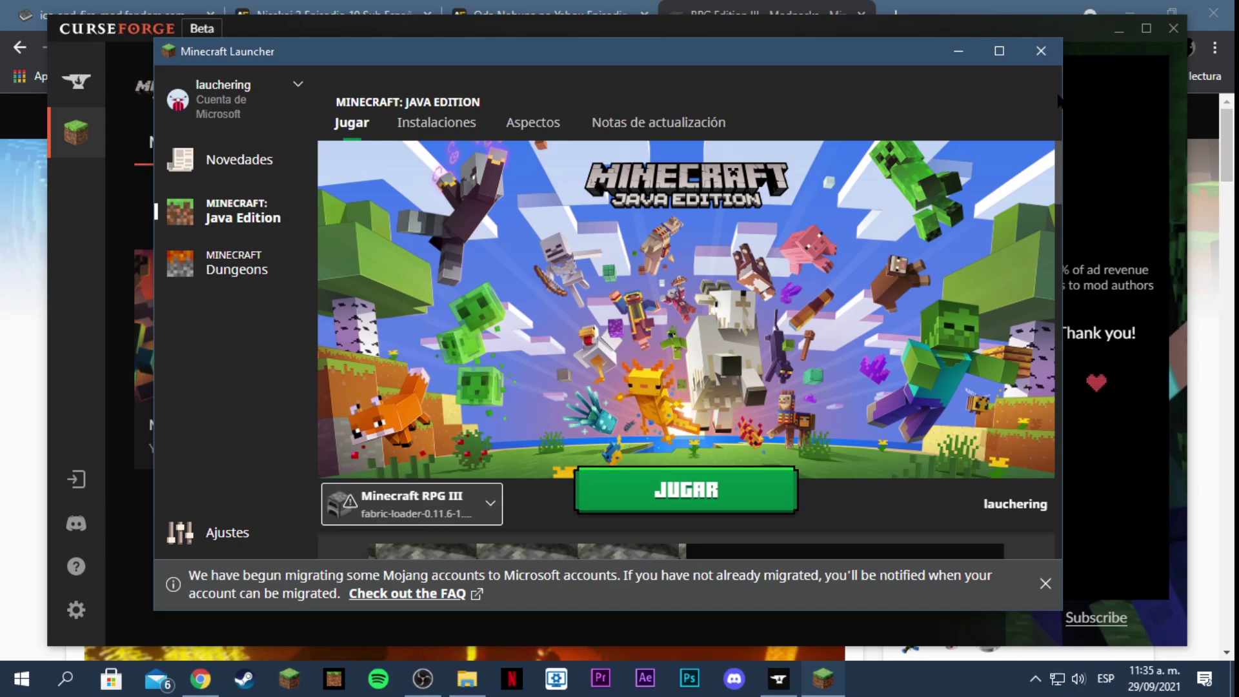
left_click(1040, 51)
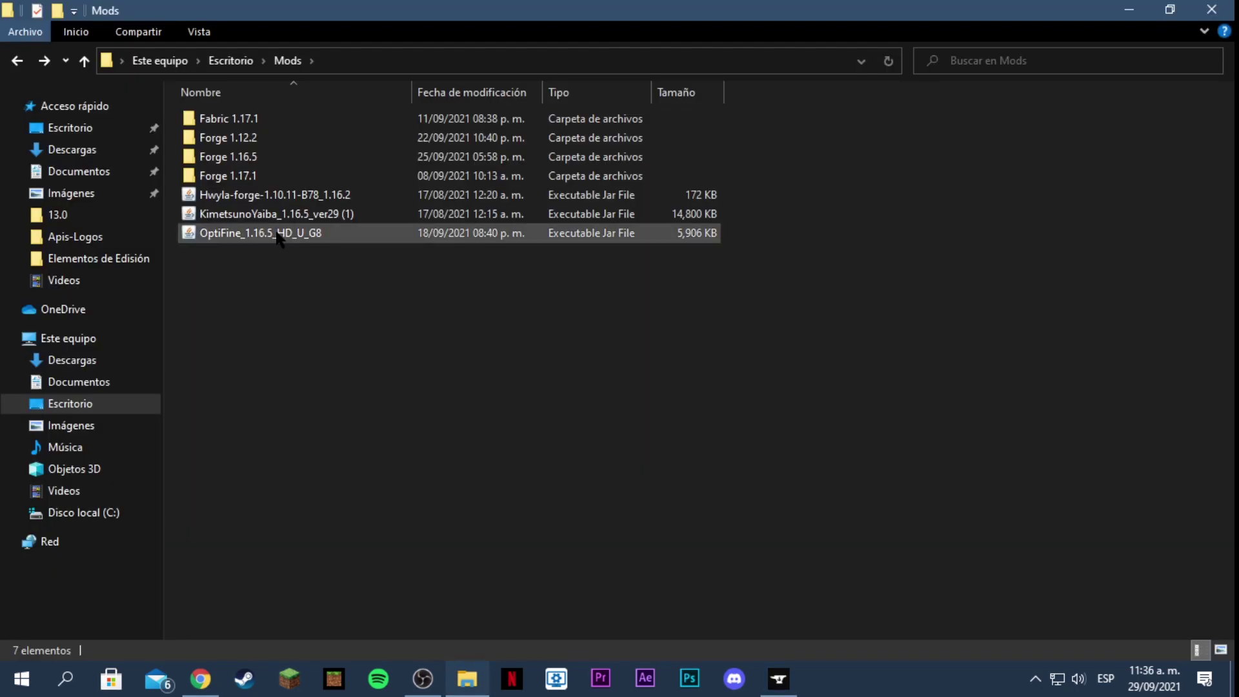
Select OptiFine_1.16.5_HD_U_G8 in the desktop Mods folder, and open the personal user folder under C:\Usuarios in a new File Explorer window.
left_click(279, 233)
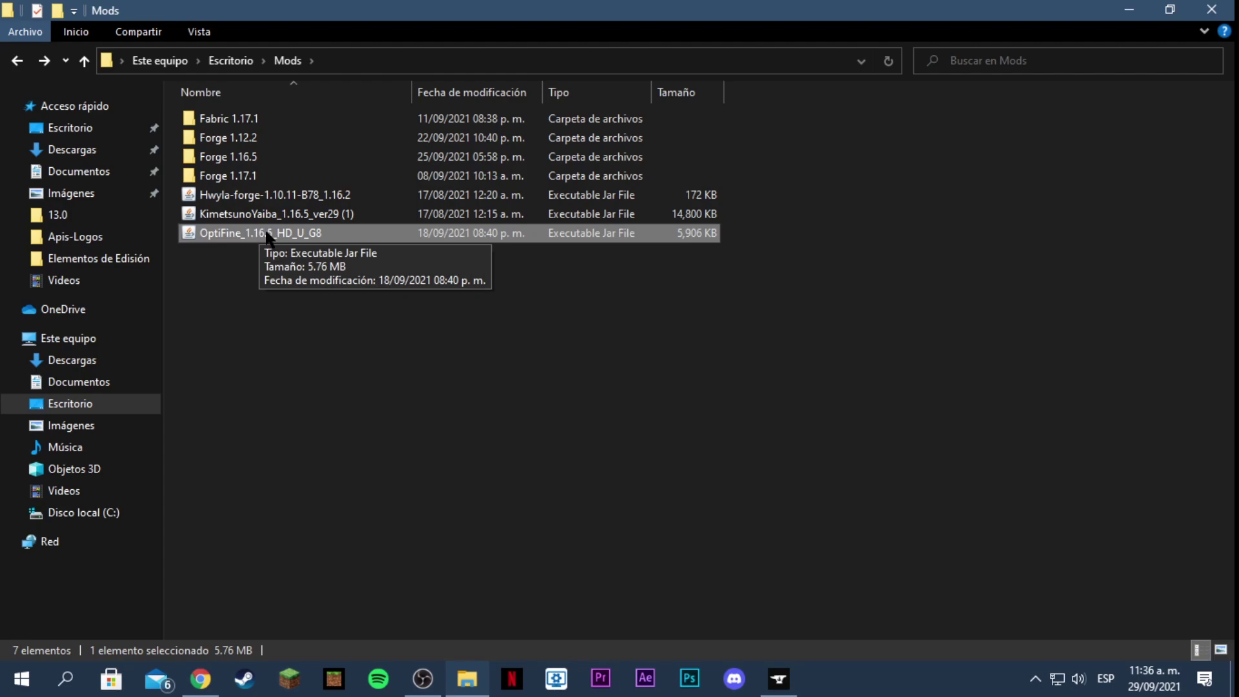
right_click(467, 679)
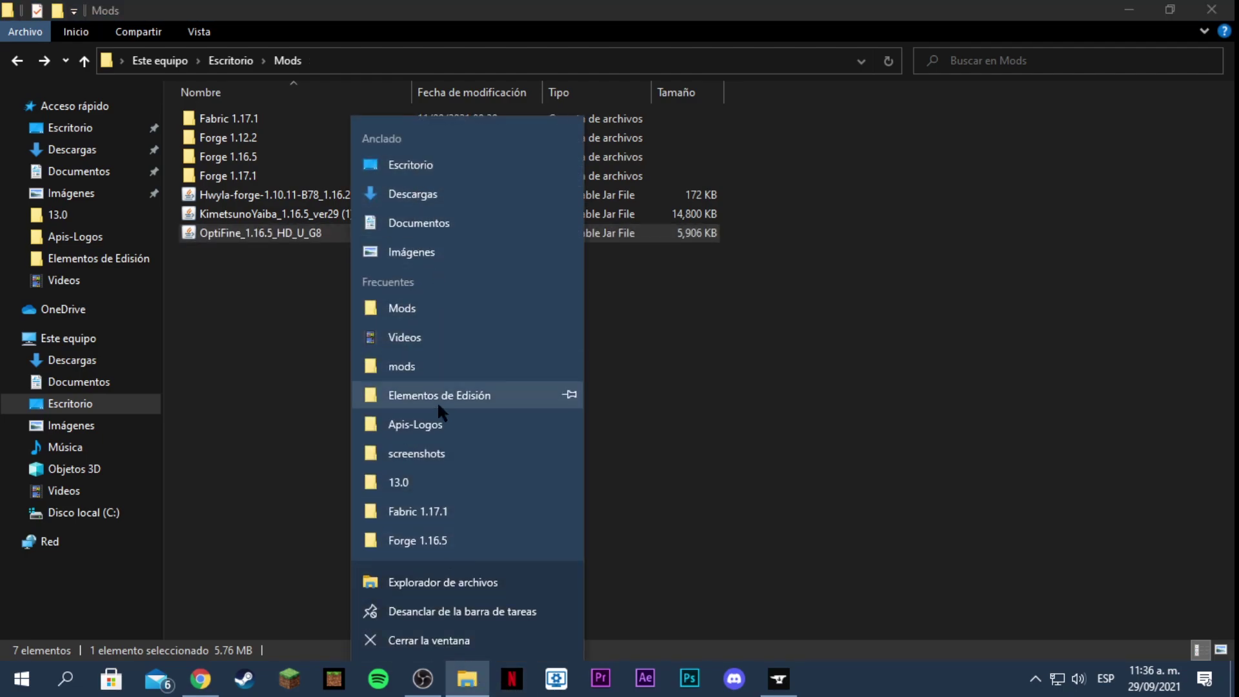
left_click(443, 583)
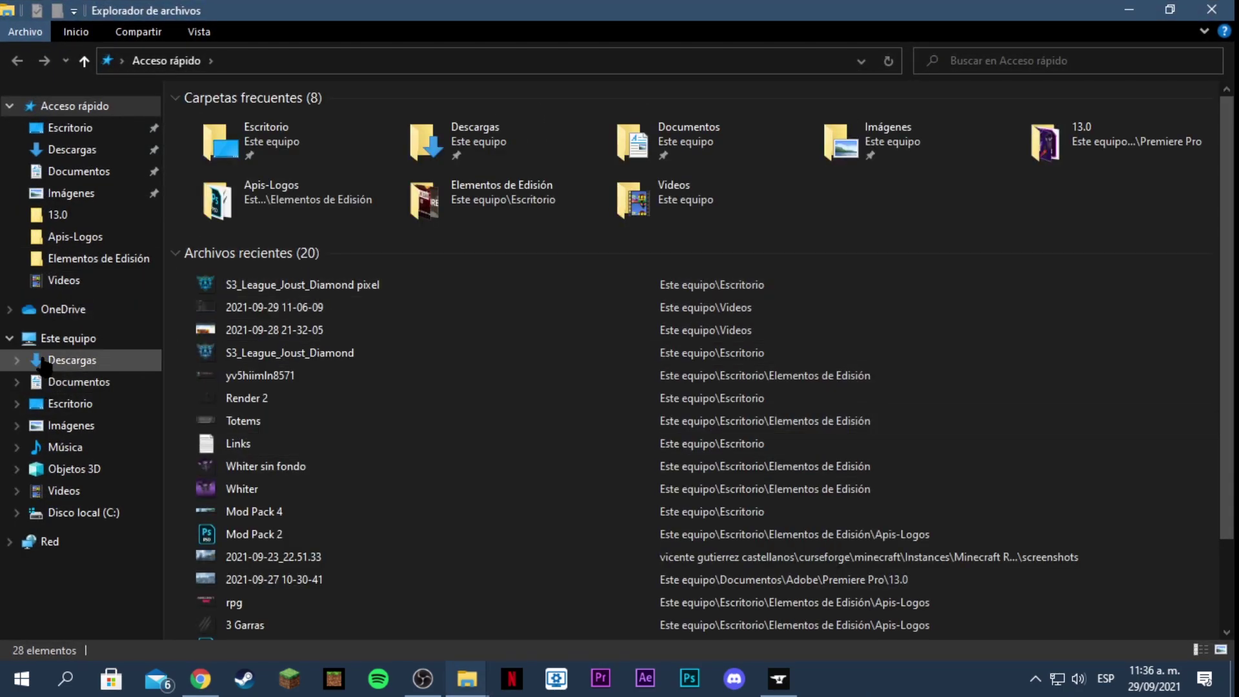
left_click(69, 344)
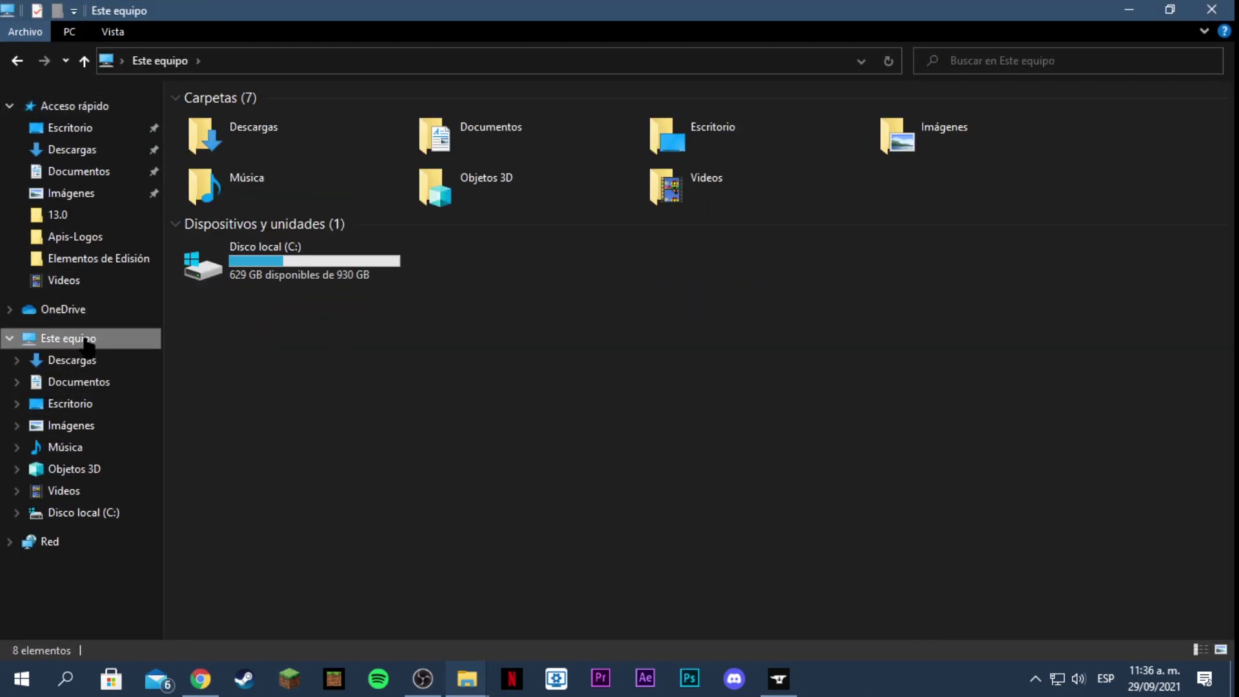
double_click(275, 257)
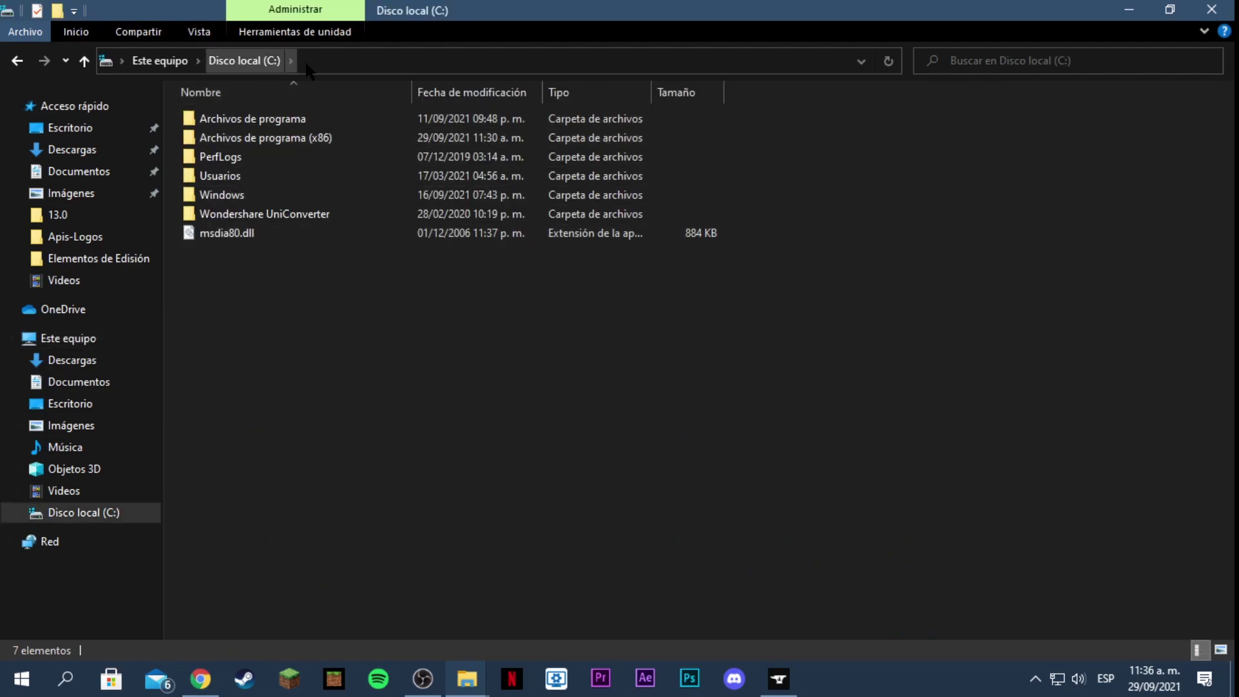
double_click(238, 179)
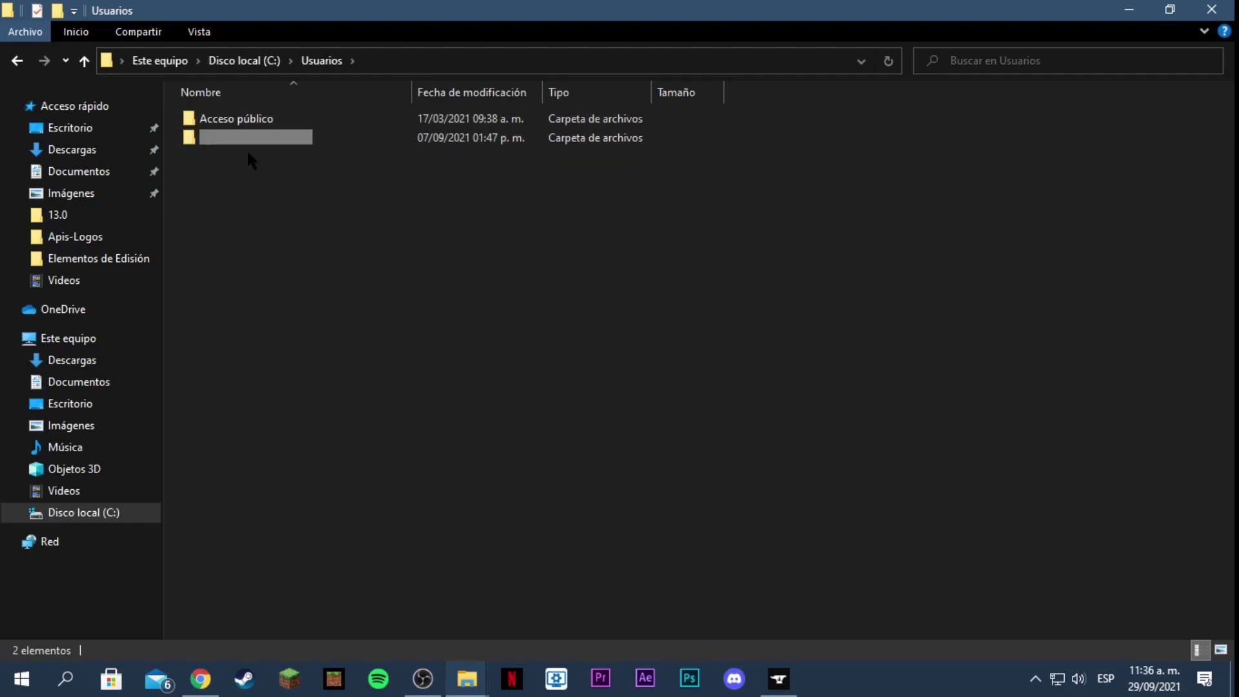
left_click(218, 139)
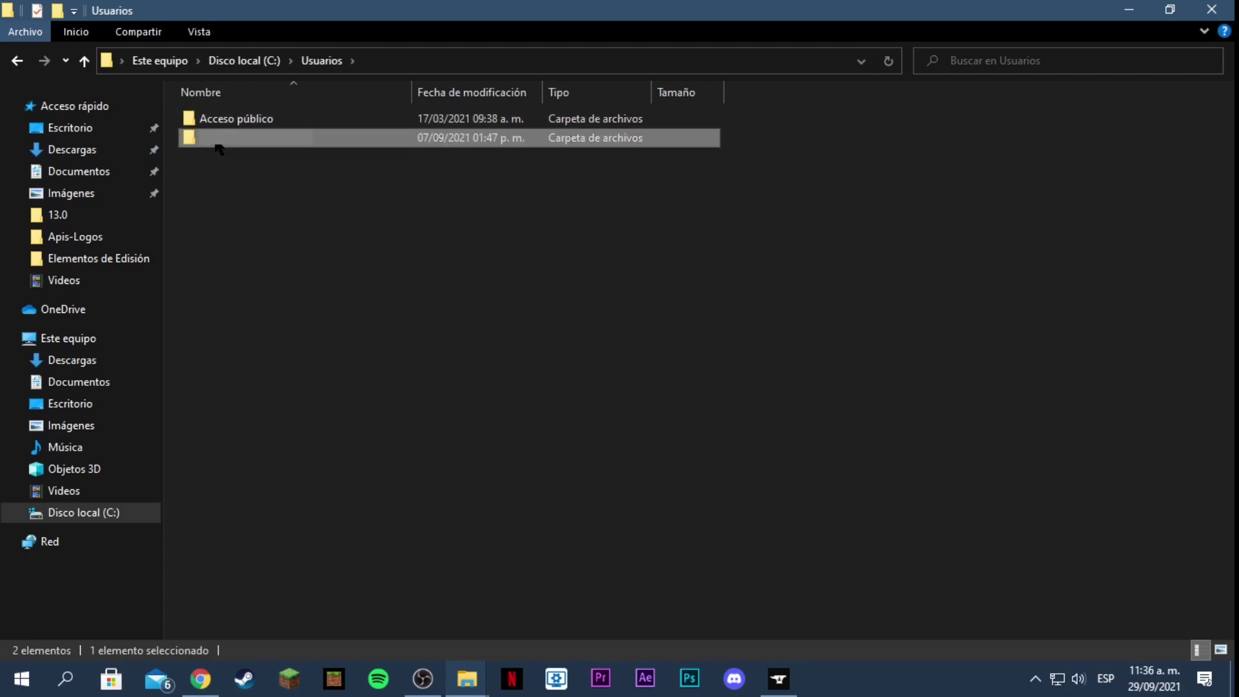
double_click(216, 139)
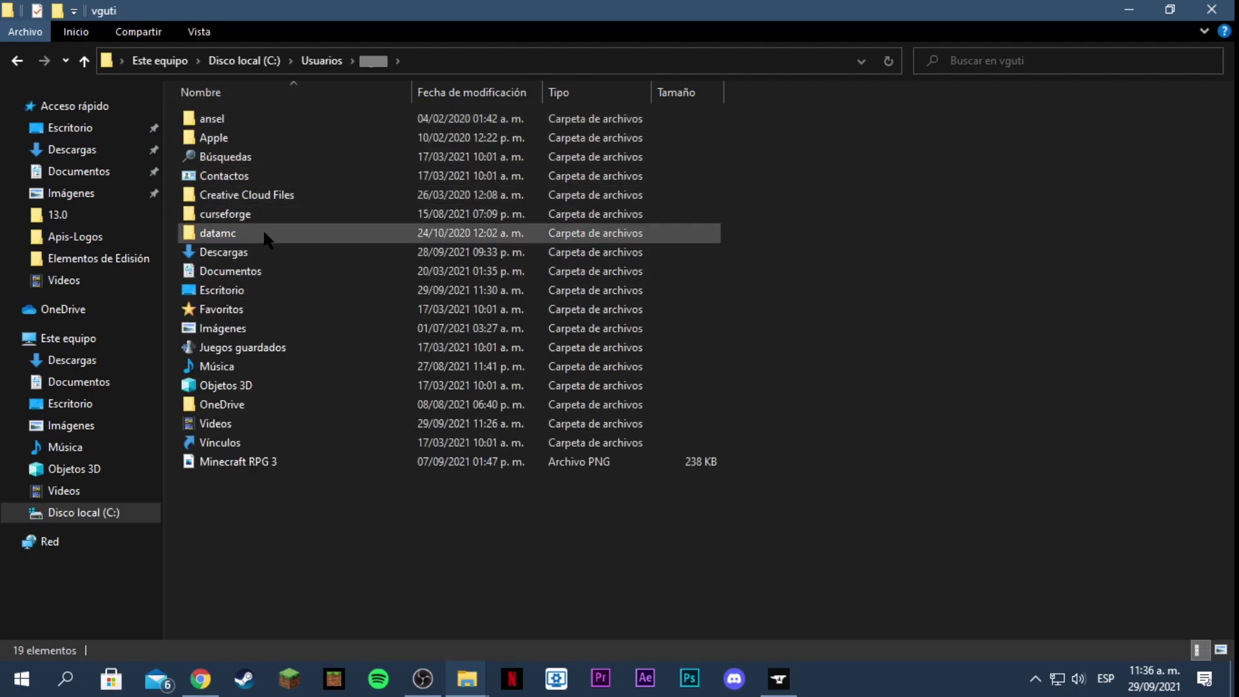
Open the mods folder of the All the Mods 6 - ATM6 - 1.16.5 instance inside curseforge\minecraft\Instances.
double_click(252, 216)
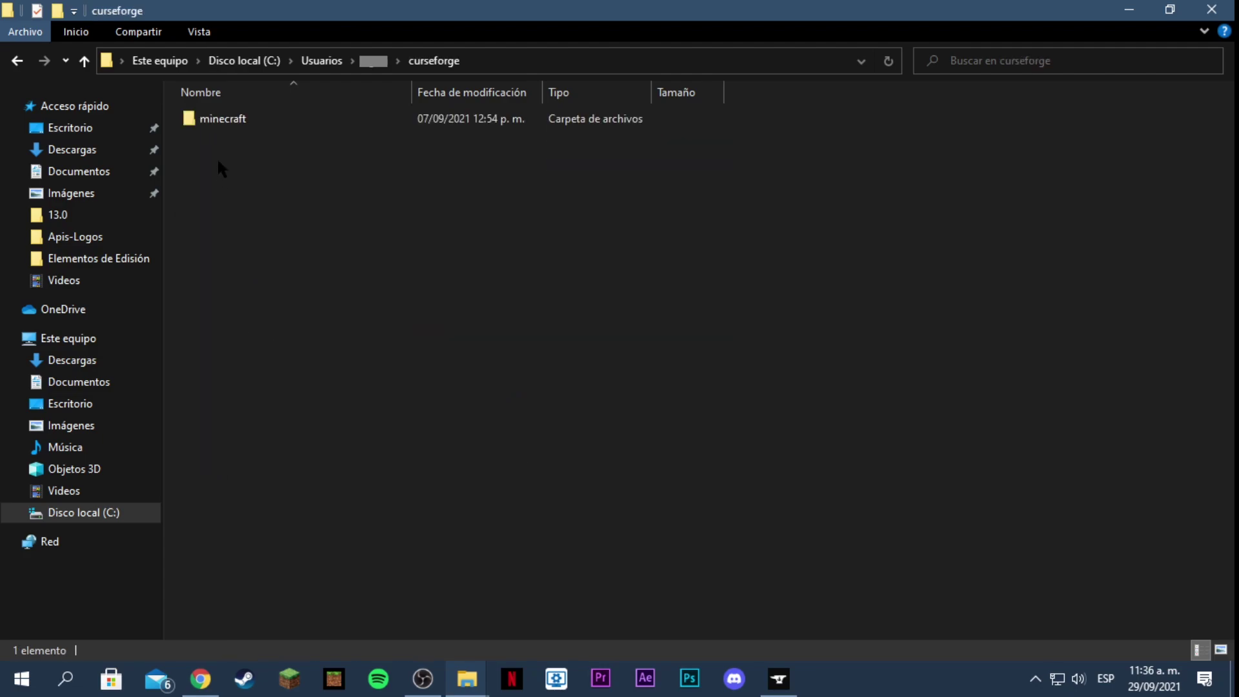
double_click(249, 116)
double_click(242, 182)
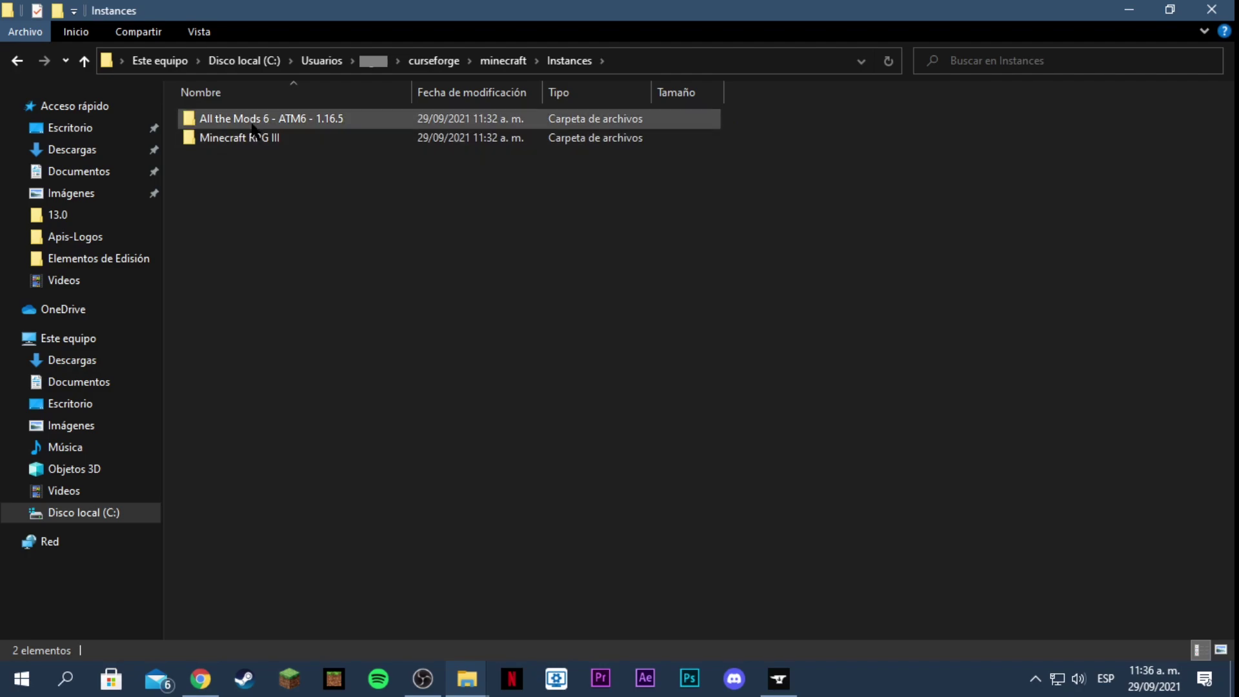
double_click(262, 120)
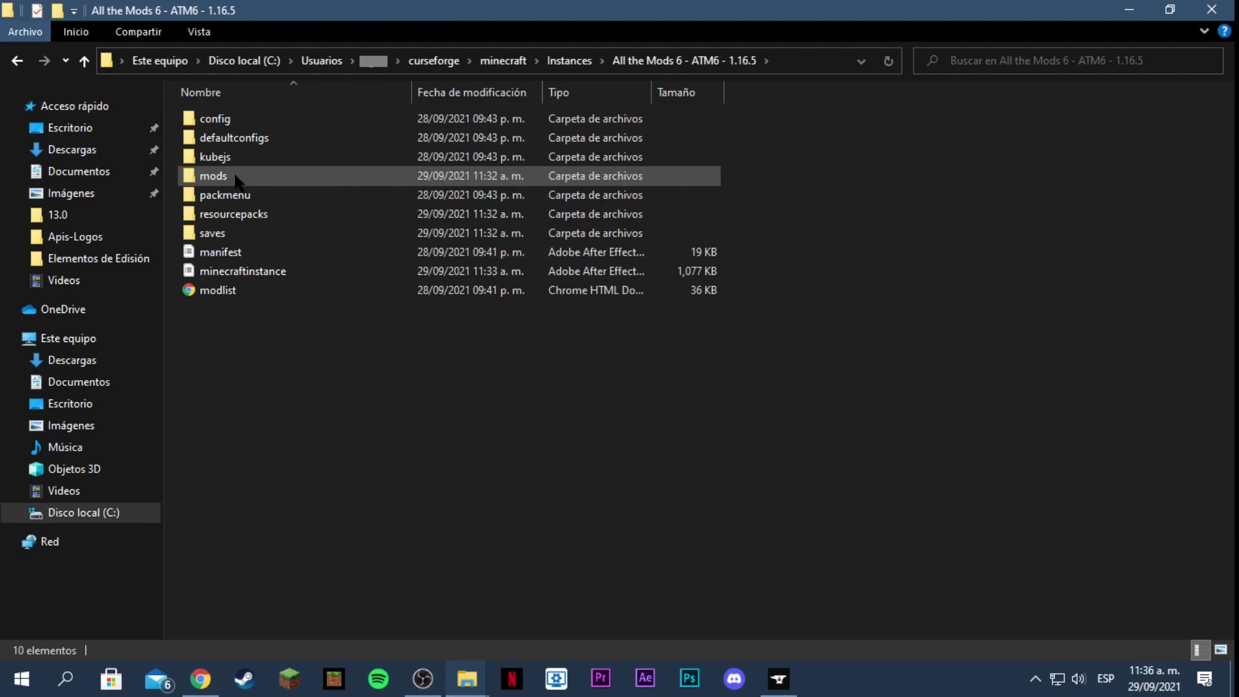
double_click(213, 176)
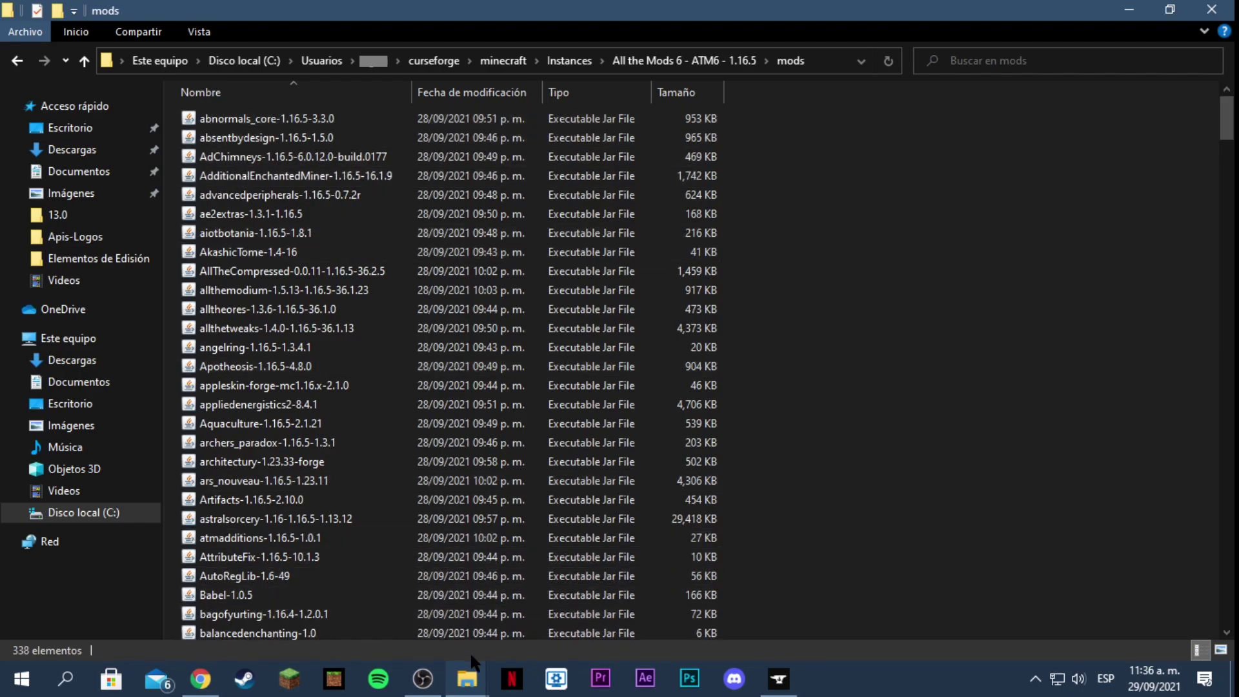
Add the OptiFine_1.16.5_HD_U_G8 file from the desktop Mods folder to the All the Mods 6 mods folder.
mouse_move(473, 659)
left_click(358, 604)
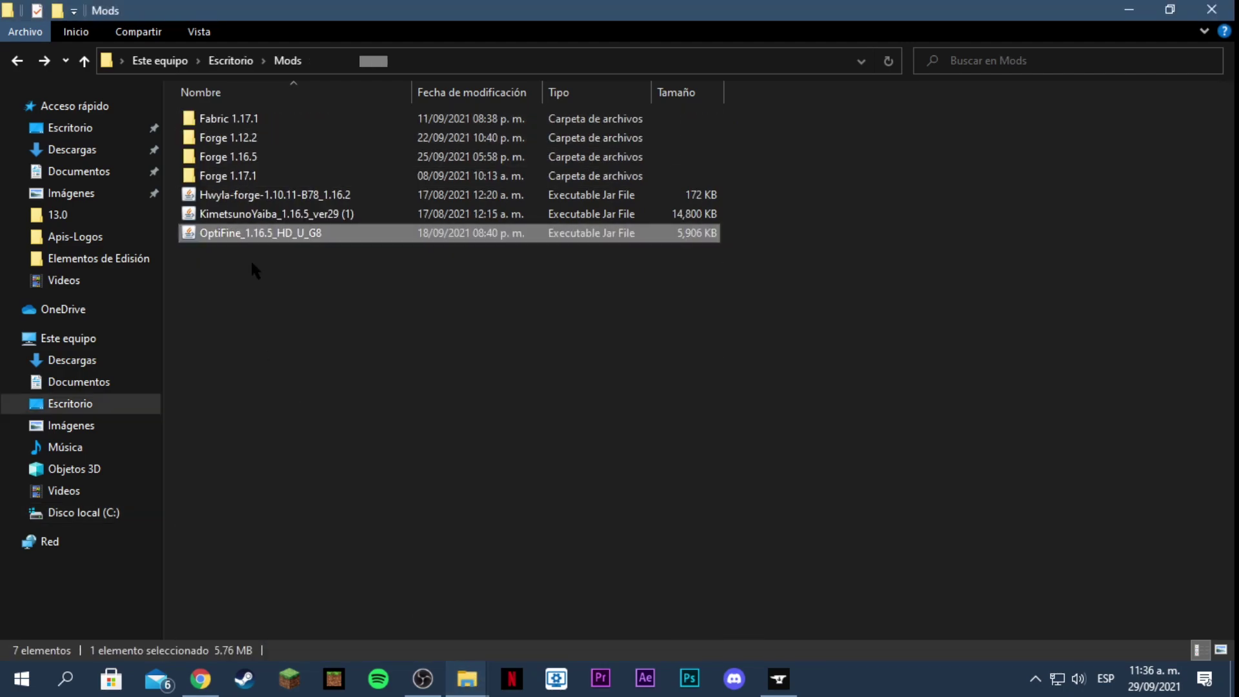
left_click_drag(252, 239, 433, 279)
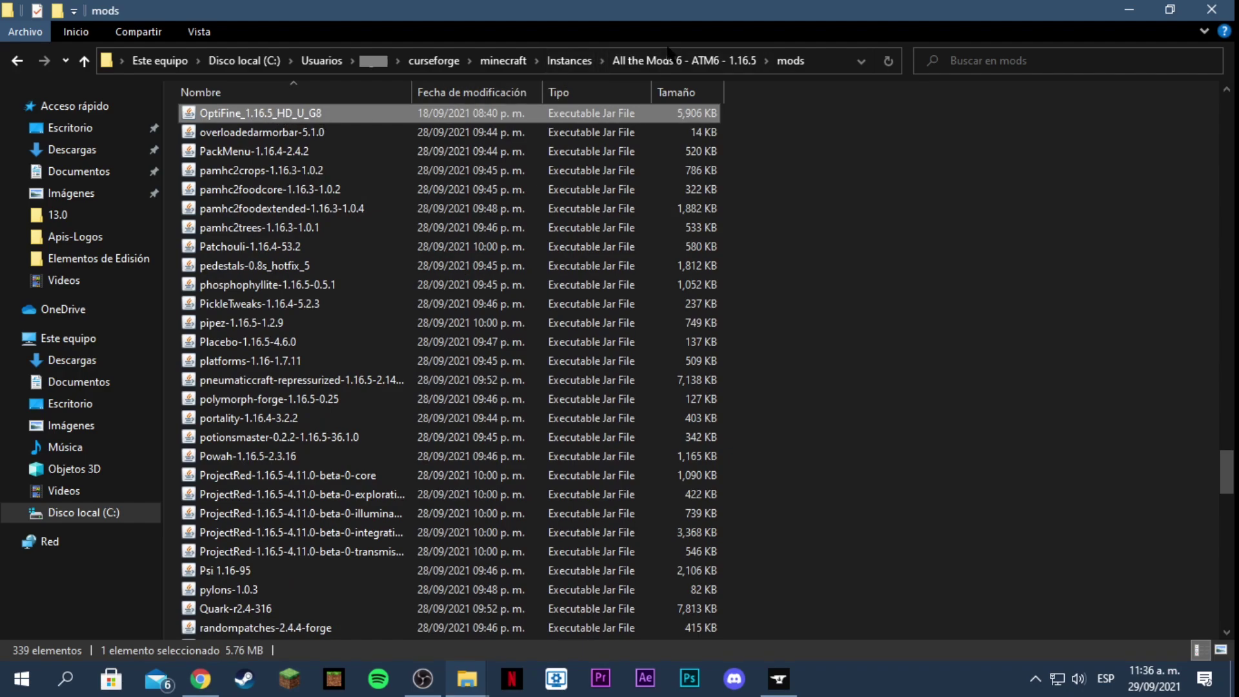
Check the screenshots and shaderpacks folders of the Minecraft RPG III instance, and return to the Instances folder.
key("alt+Tab")
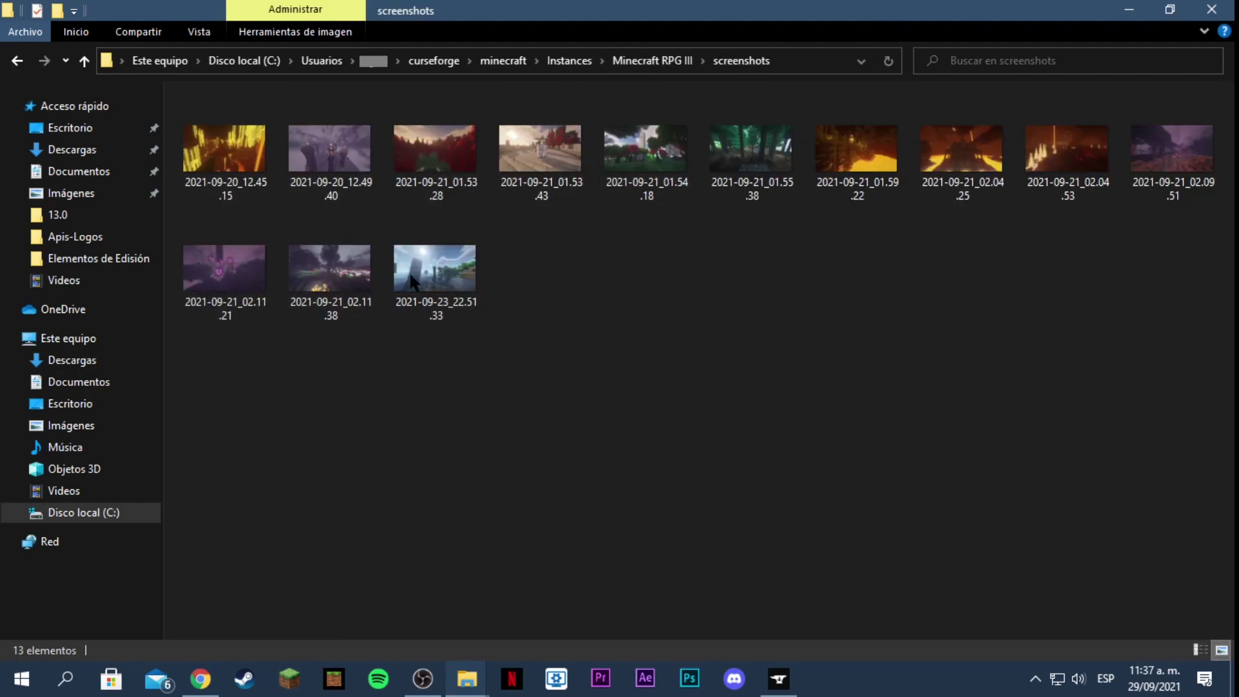
left_click(14, 63)
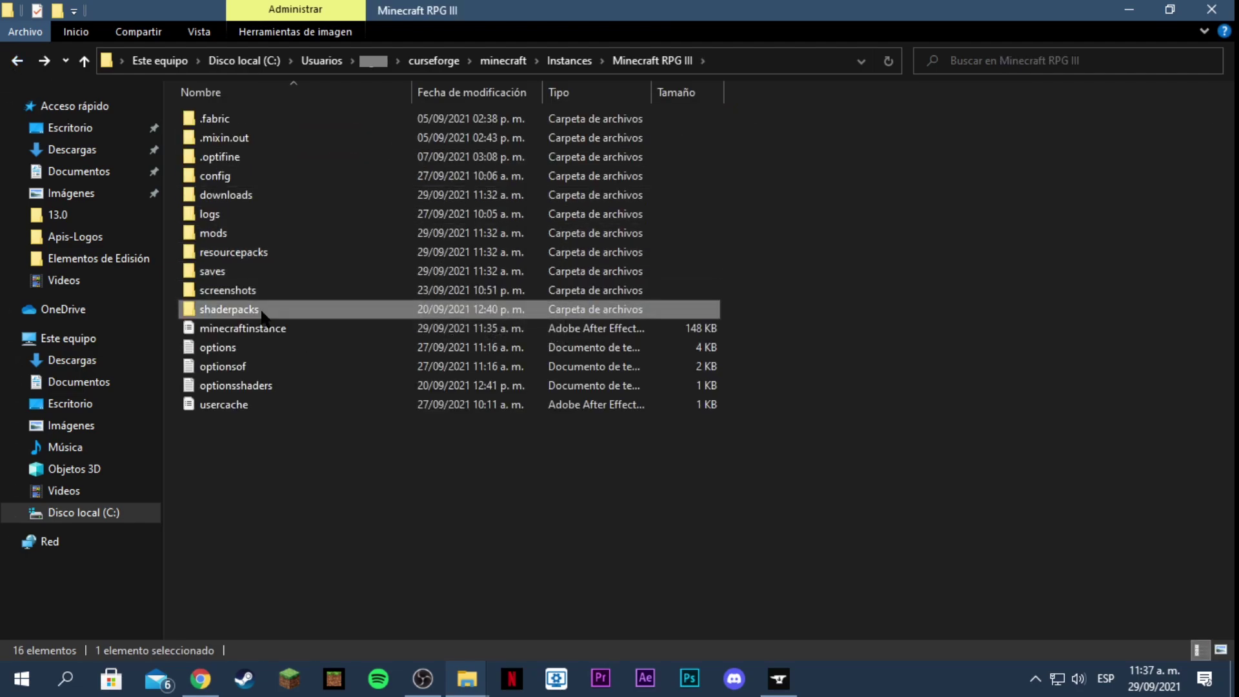
double_click(301, 313)
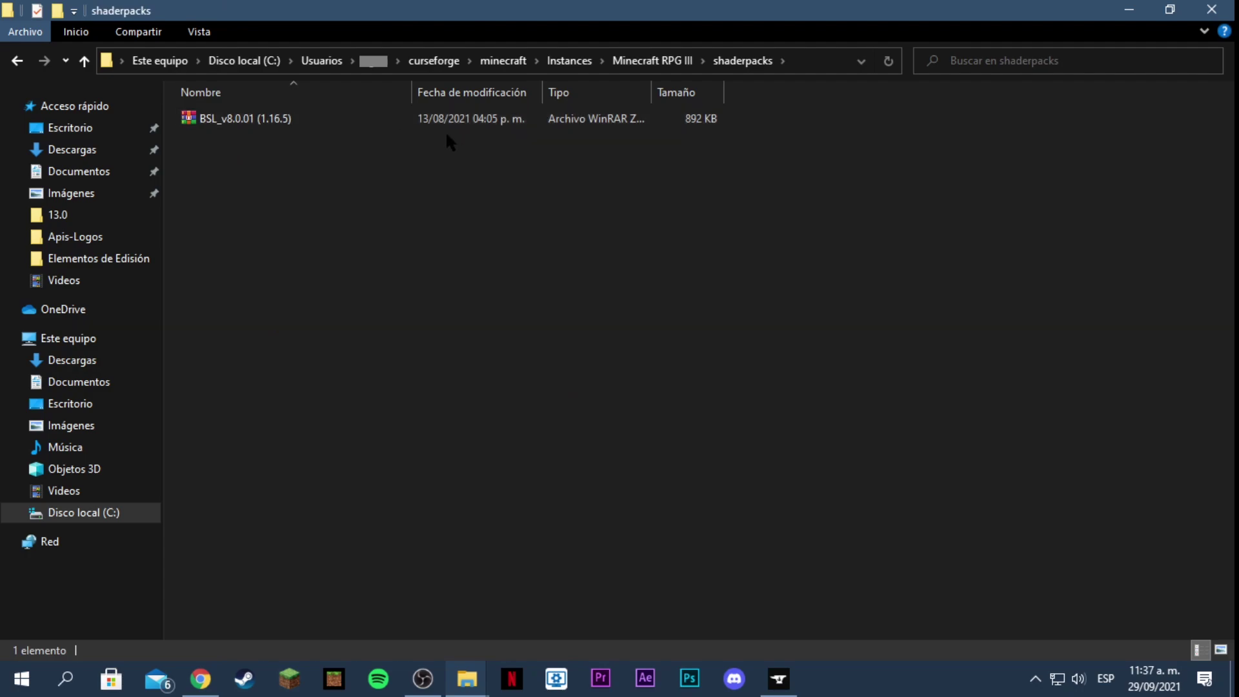
left_click(18, 63)
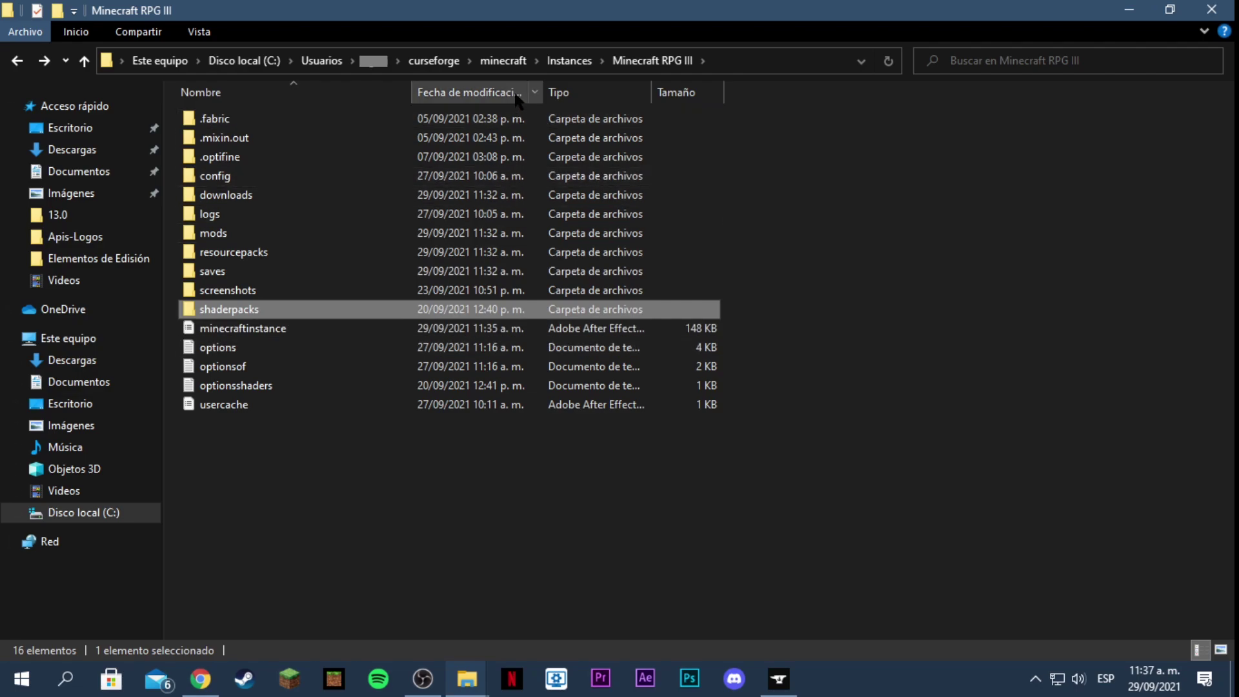
left_click(569, 60)
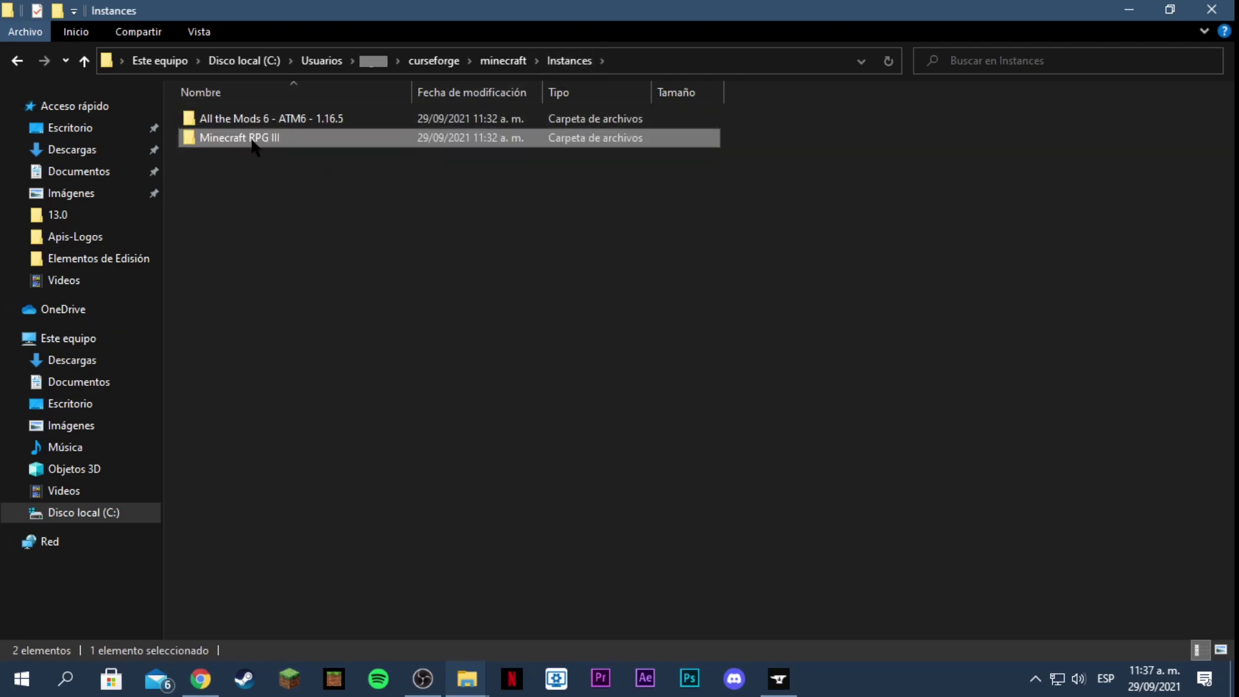
left_click_drag(267, 167, 190, 172)
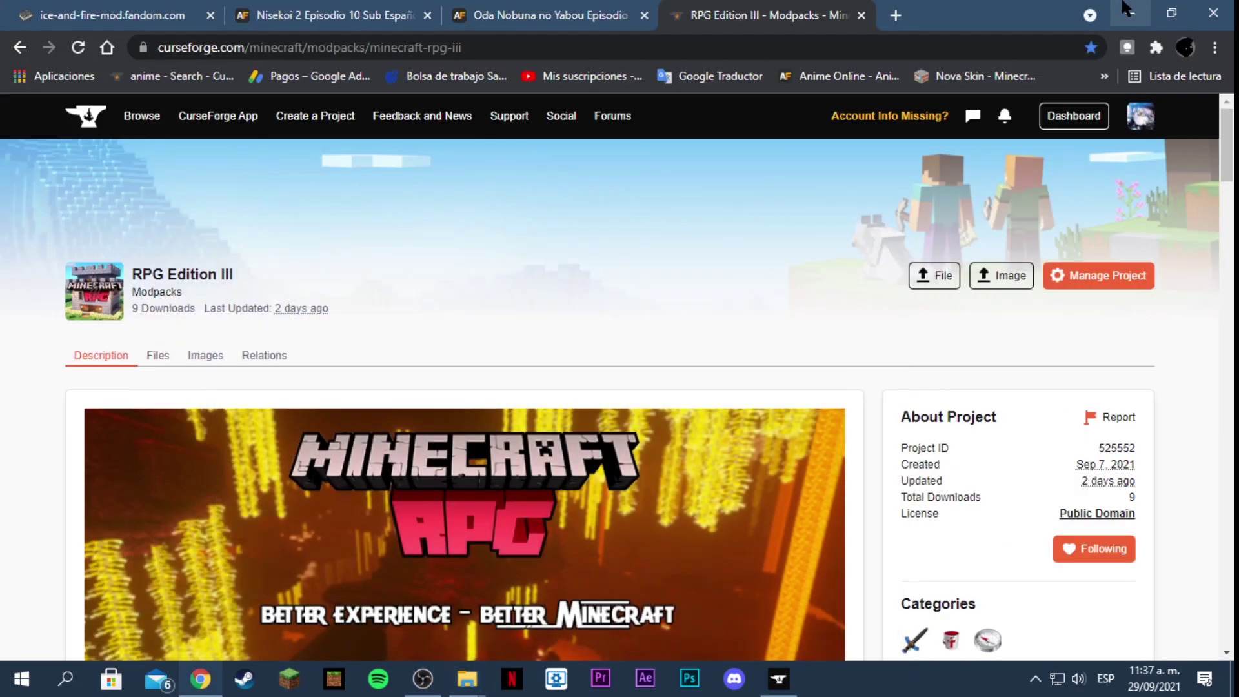
Examine the RPG Edition III modpack page on the CurseForge website, from its description and features to the trailer and comments.
scroll(539, 329, "down", 15)
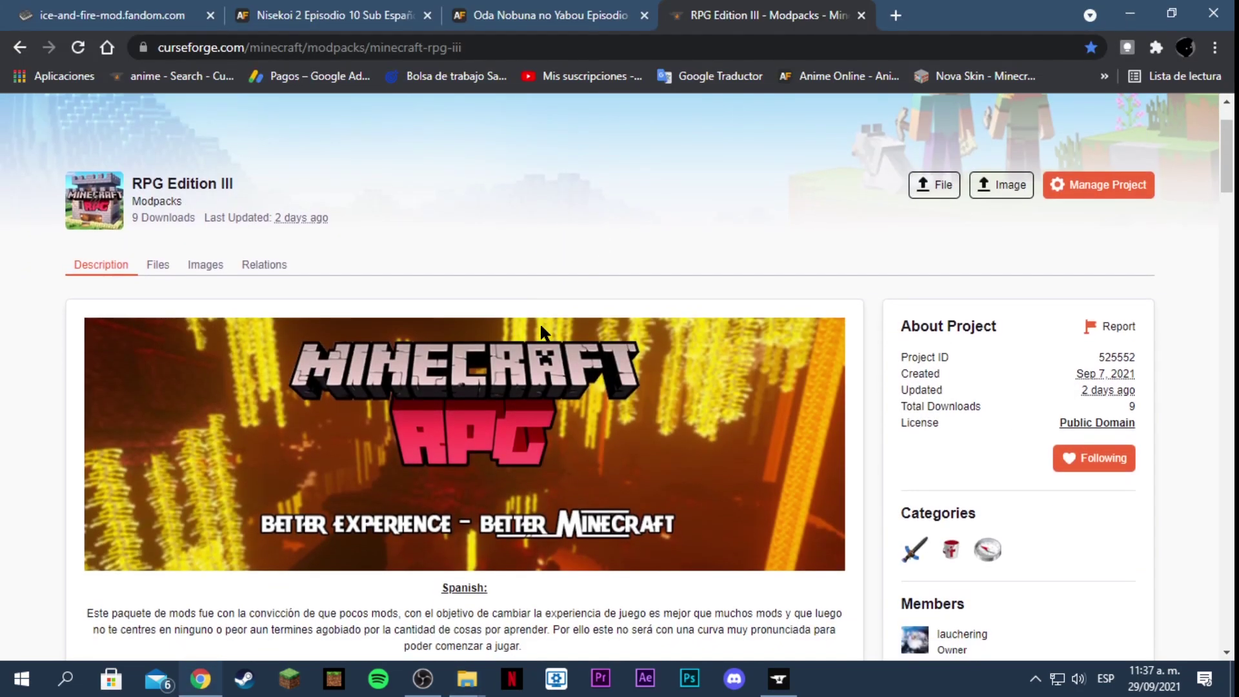
scroll(544, 333, "down", 20)
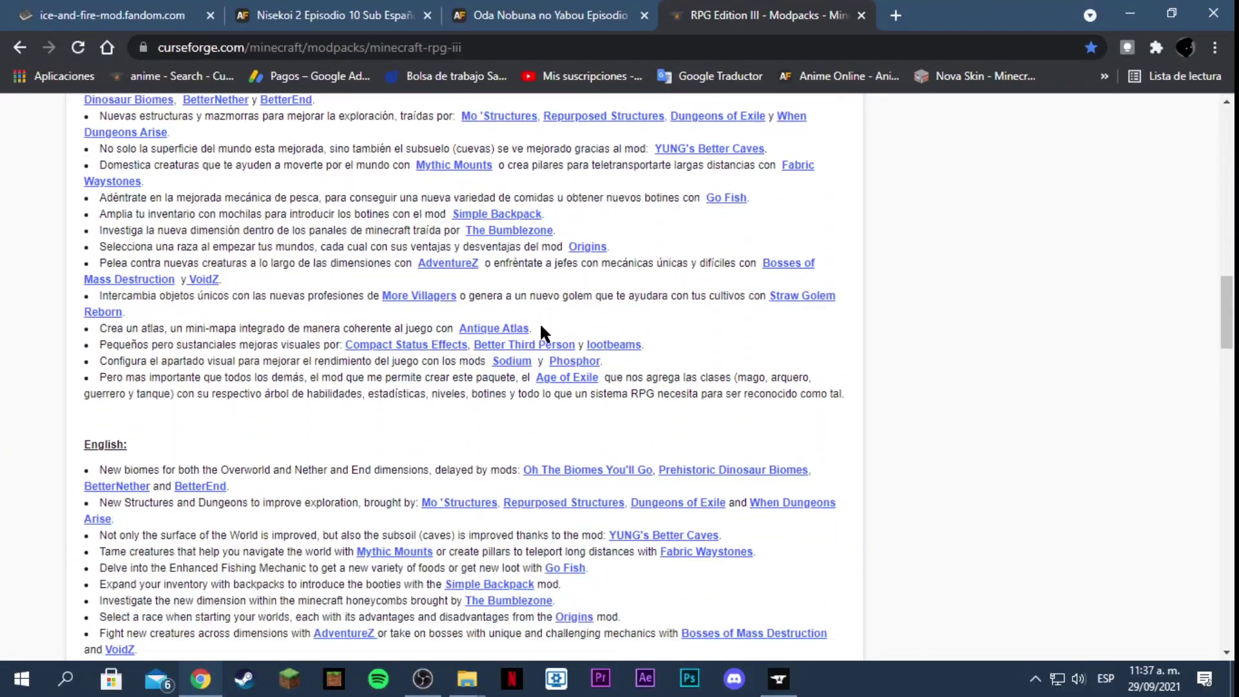
scroll(540, 331, "down", 7)
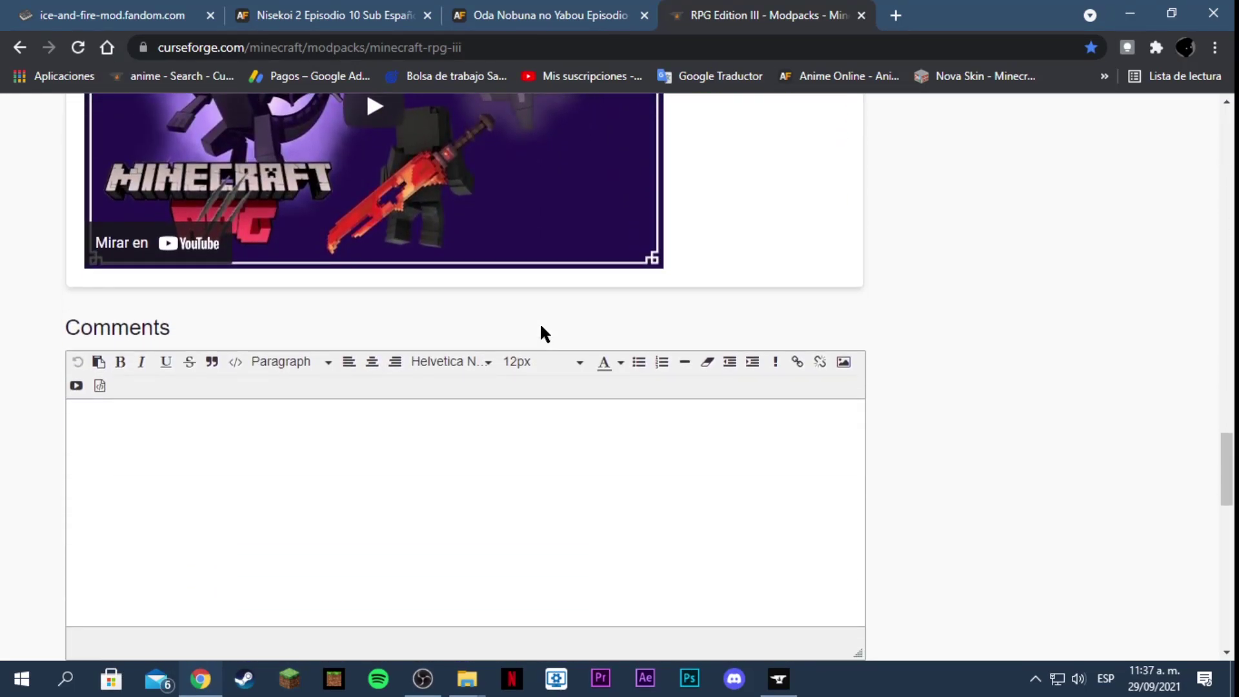
scroll(863, 326, "up", 7)
scroll(870, 321, "up", 20)
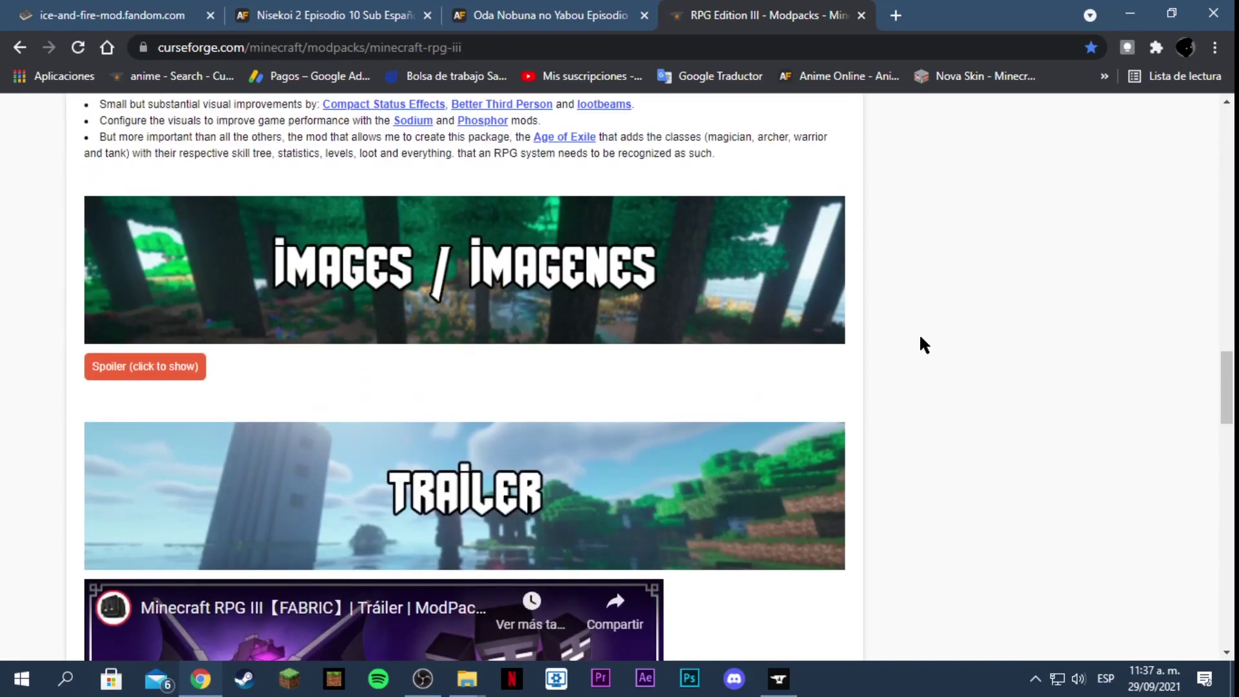
scroll(971, 338, "up", 8)
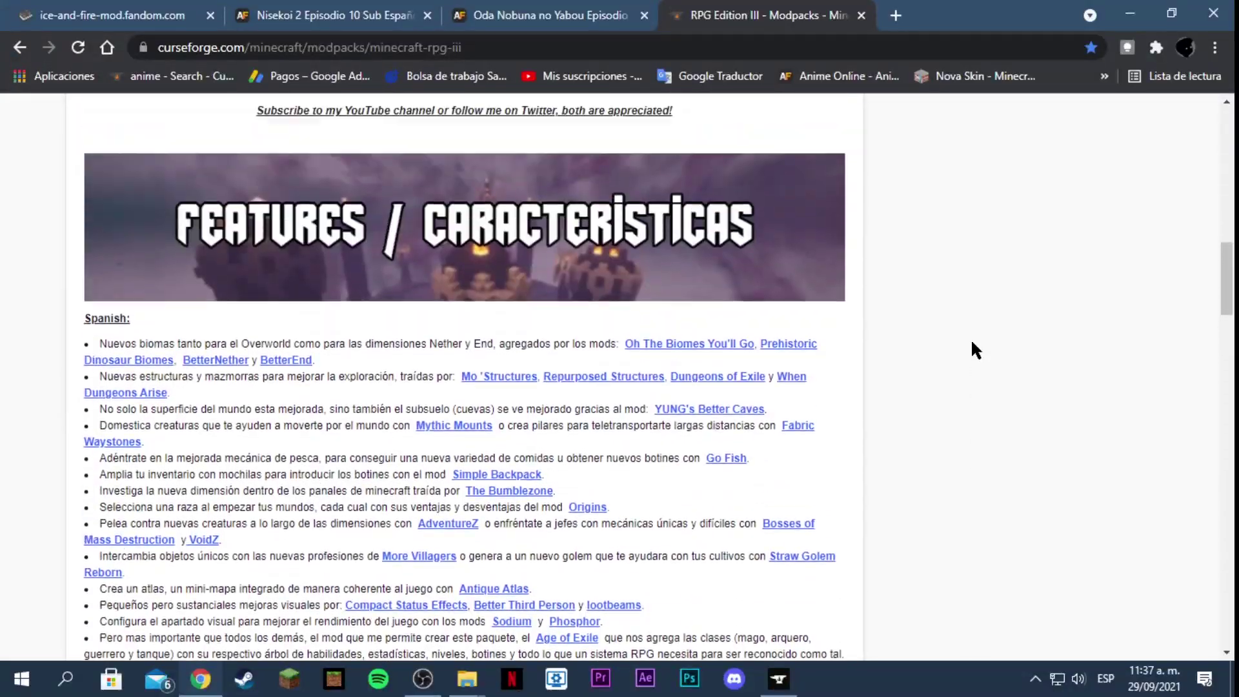